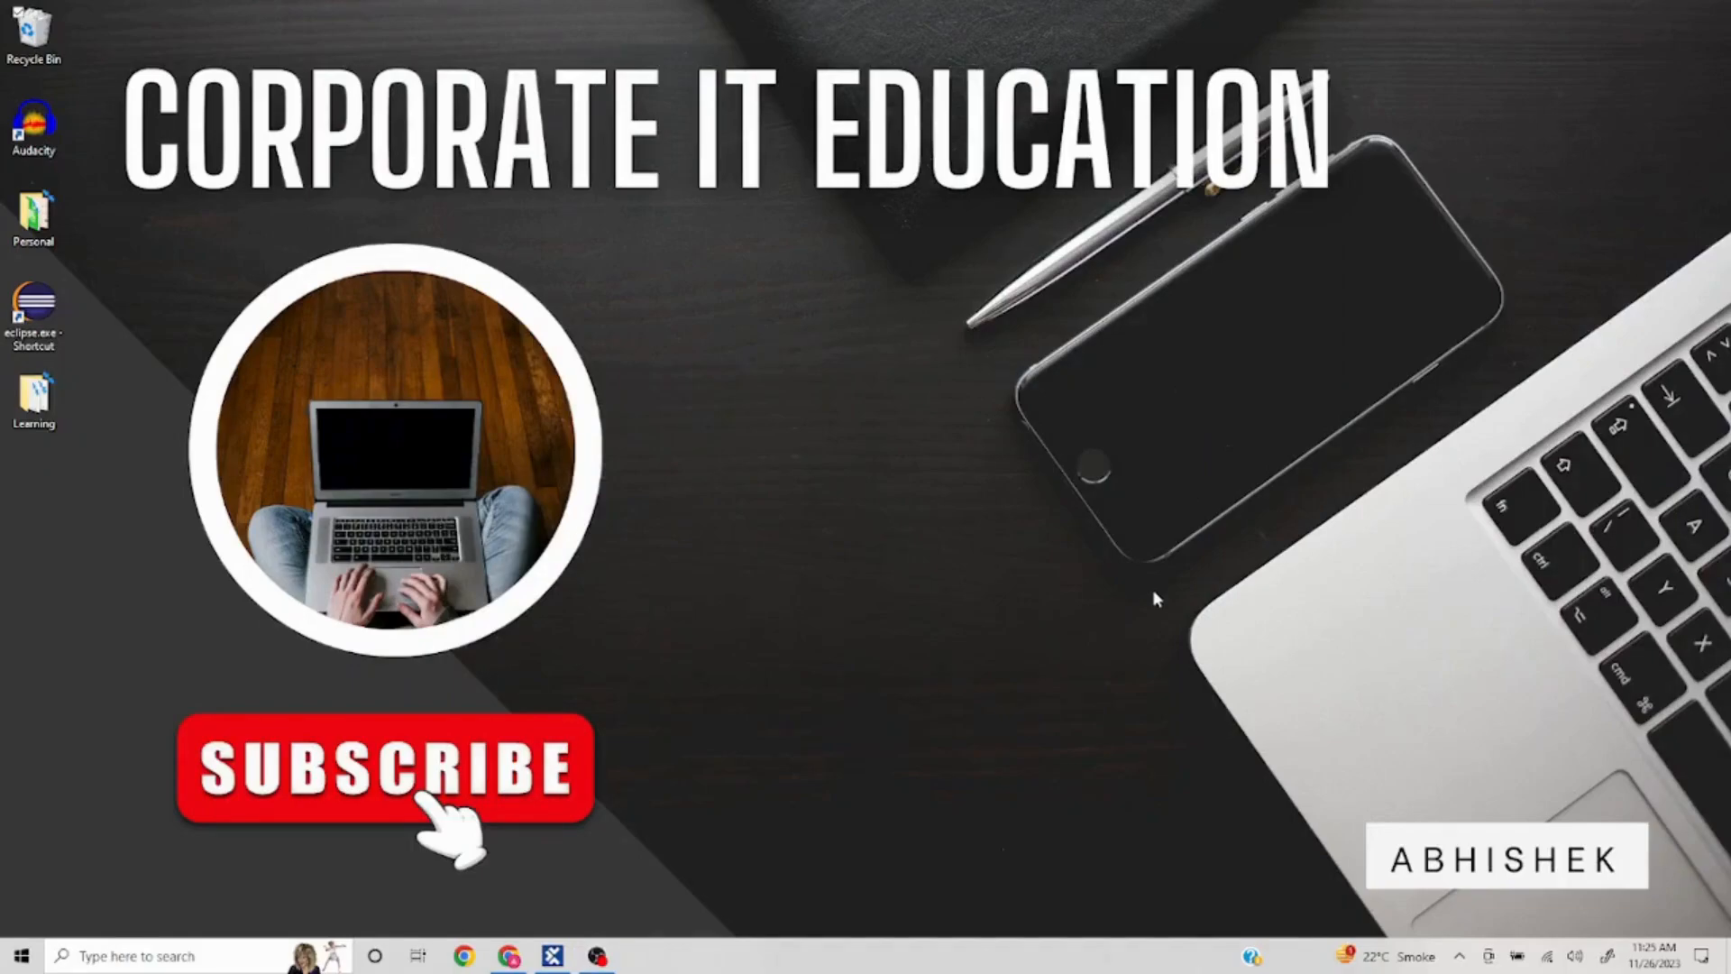
Bring the Chrome window with the Tricentis Obstacle List to the foreground.
left_click(510, 956)
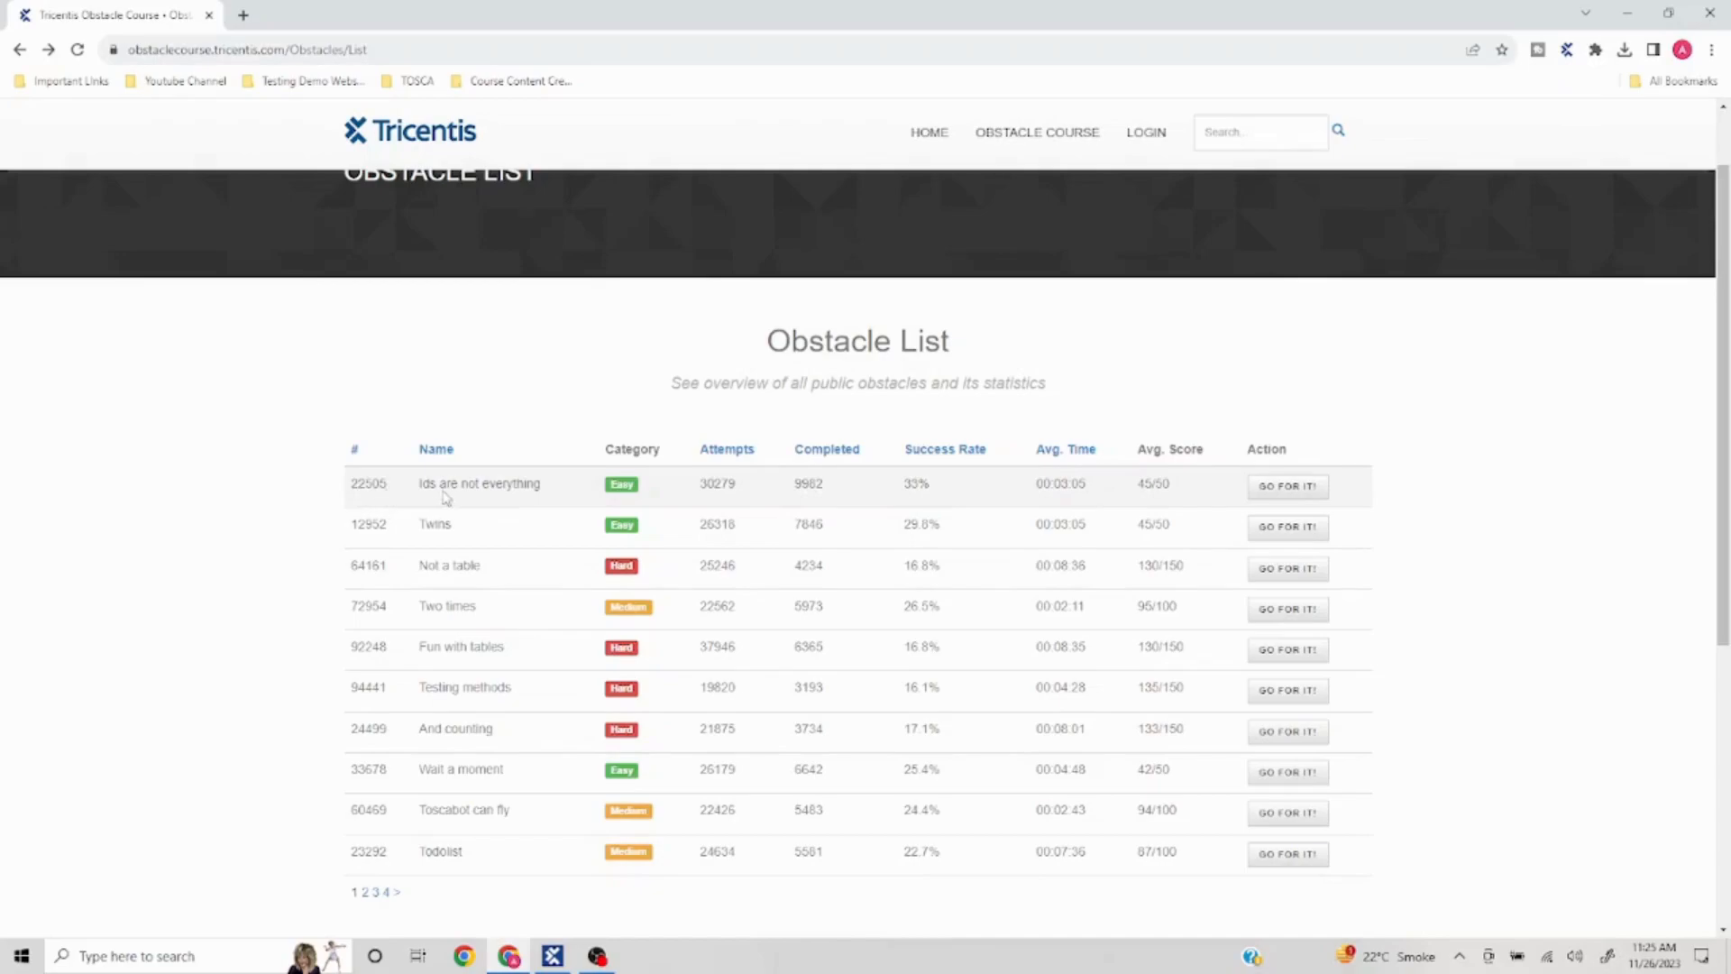
Start obstacle 22505 'Ids are not everything' via GO FOR IT!, returning once to the list.
left_click(1286, 485)
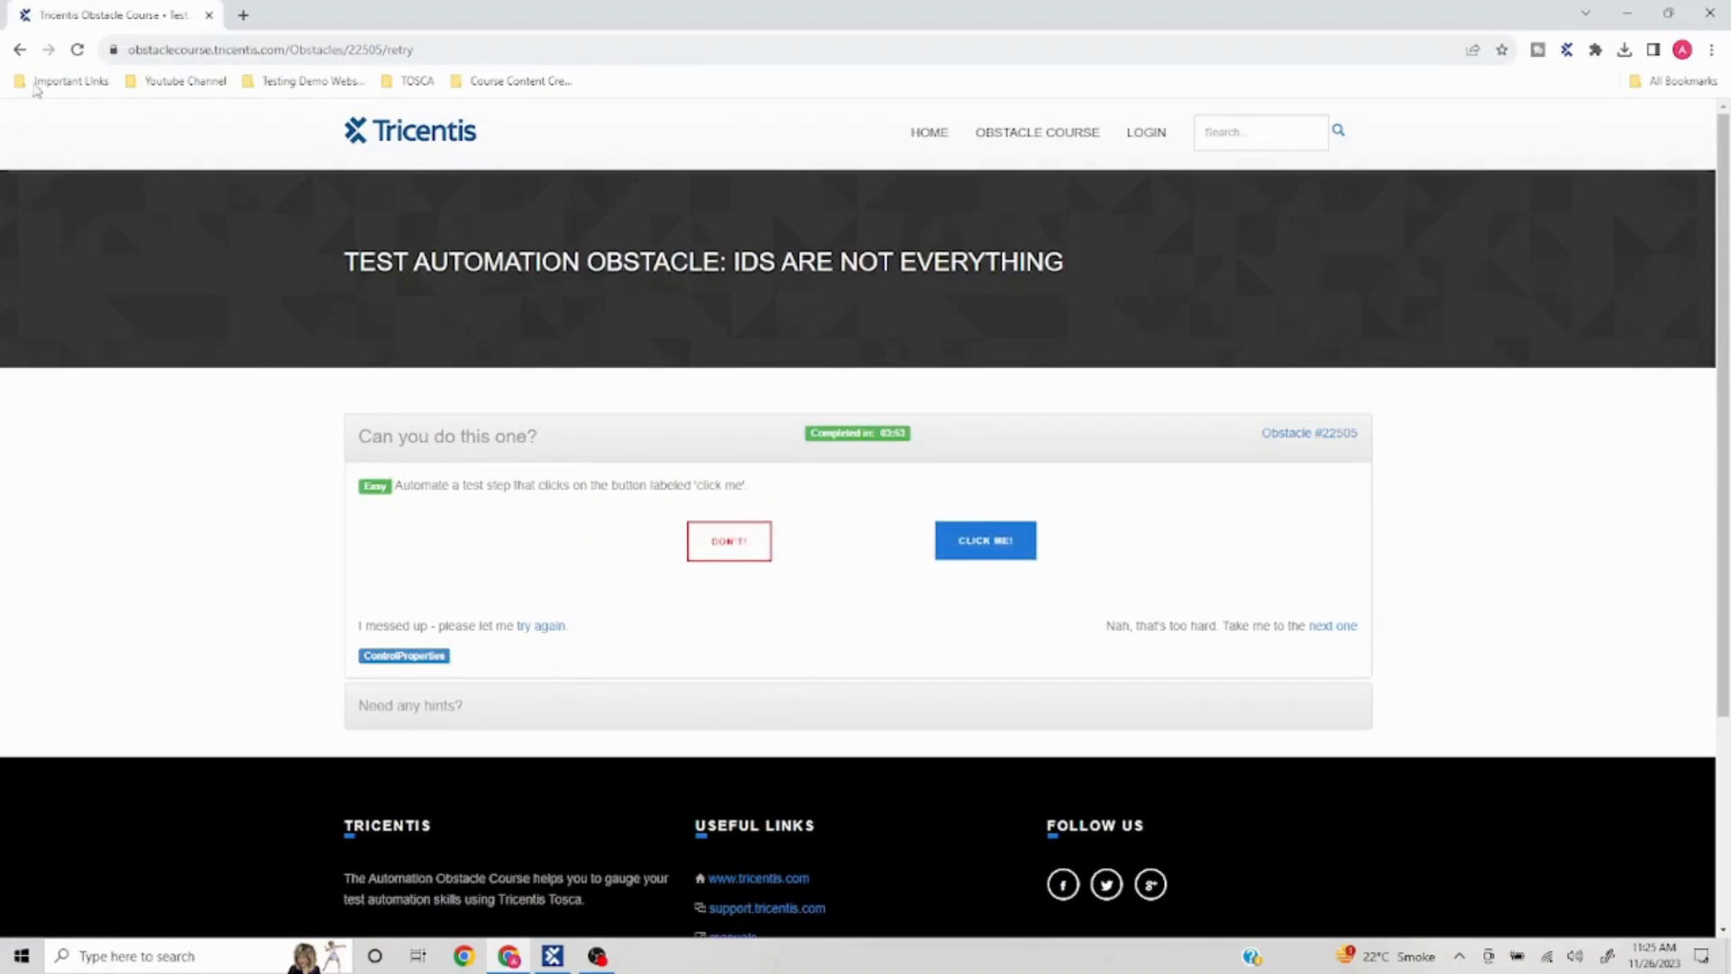
left_click(21, 50)
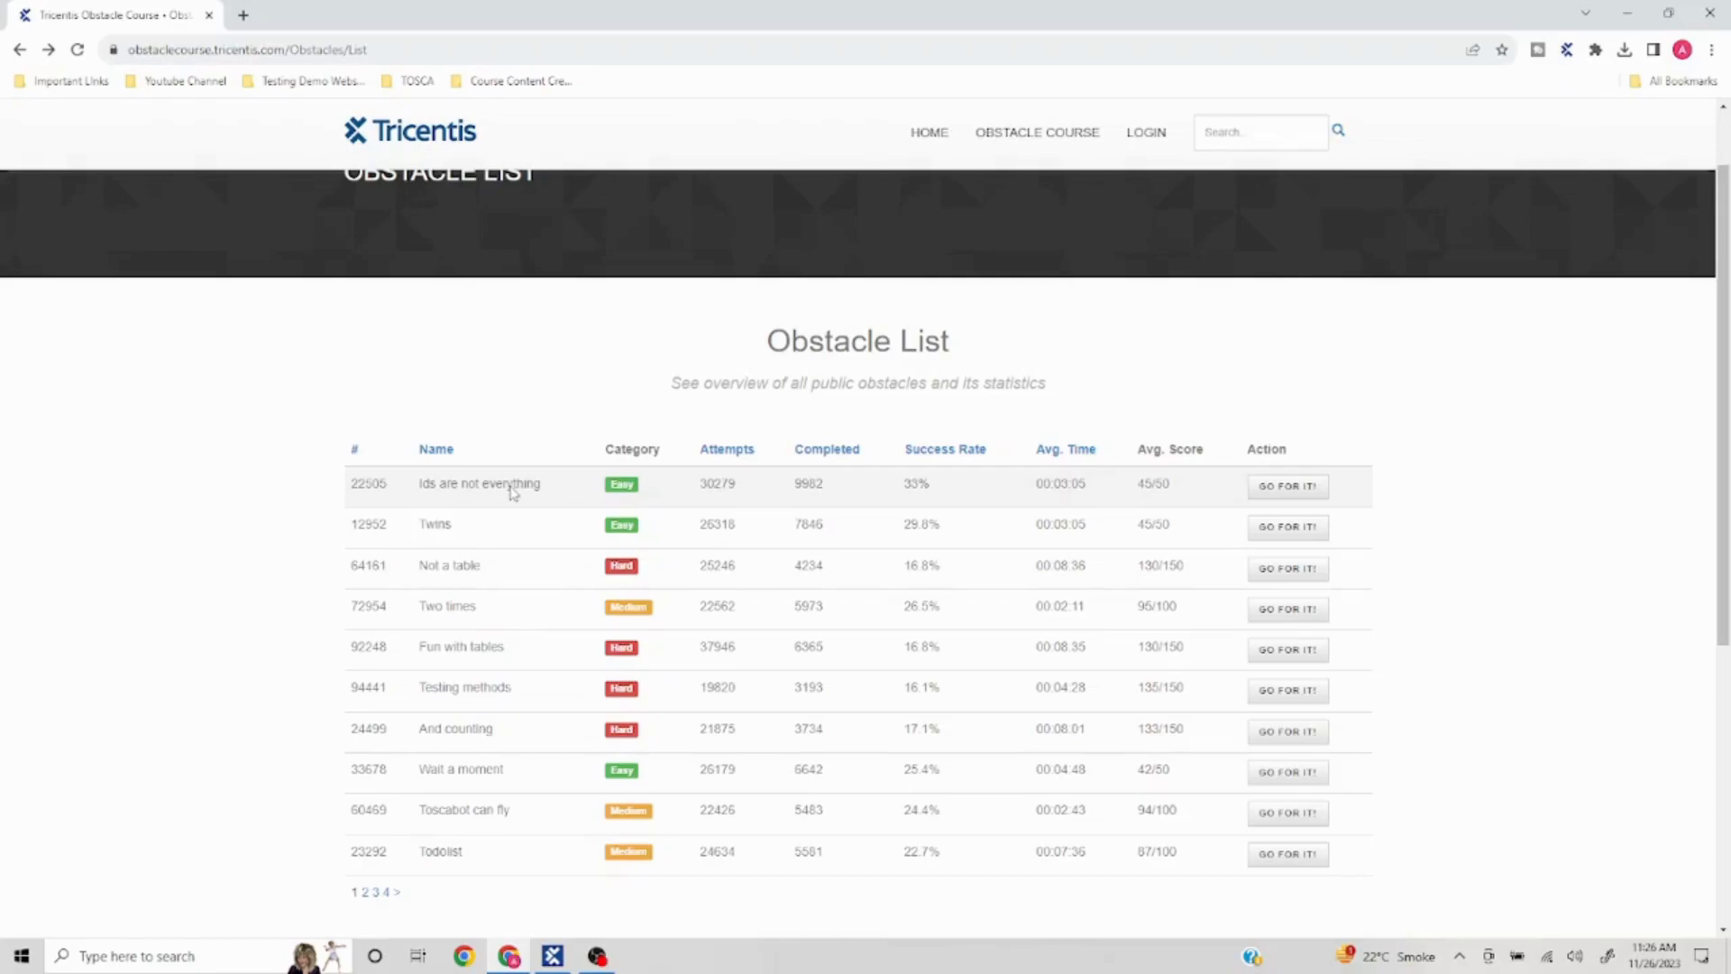
left_click(1286, 486)
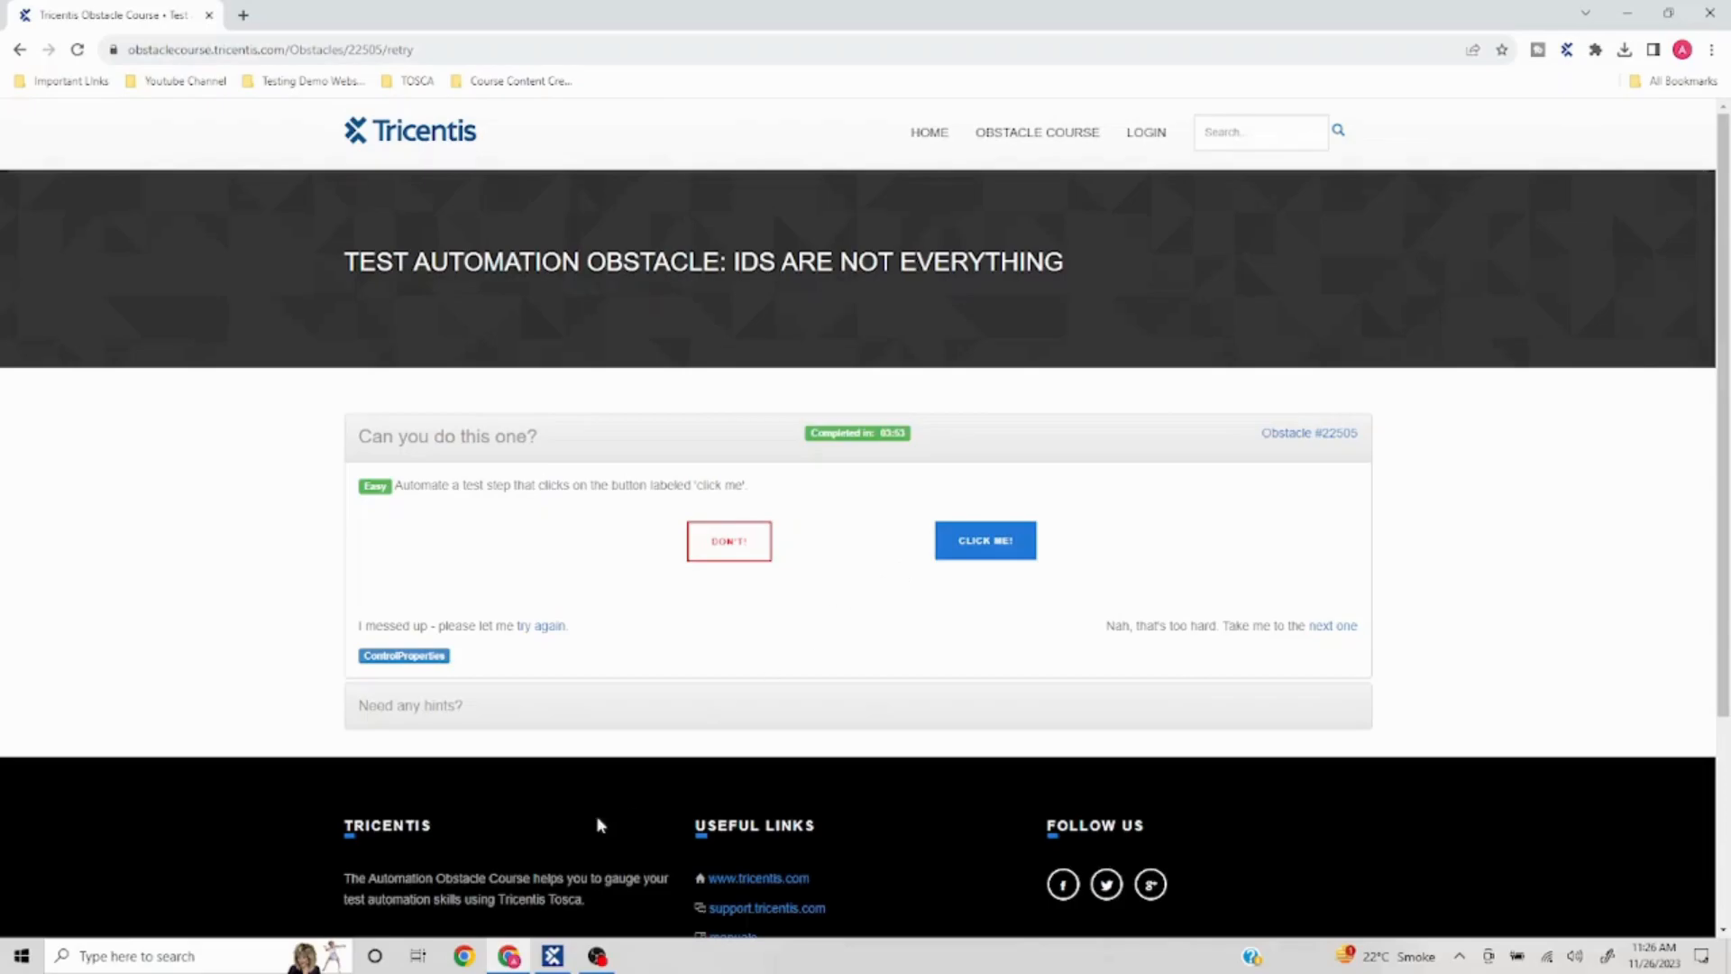
Start an Application scan of the Chrome obstacle page into the ObstacleCourse modules folder.
left_click(552, 957)
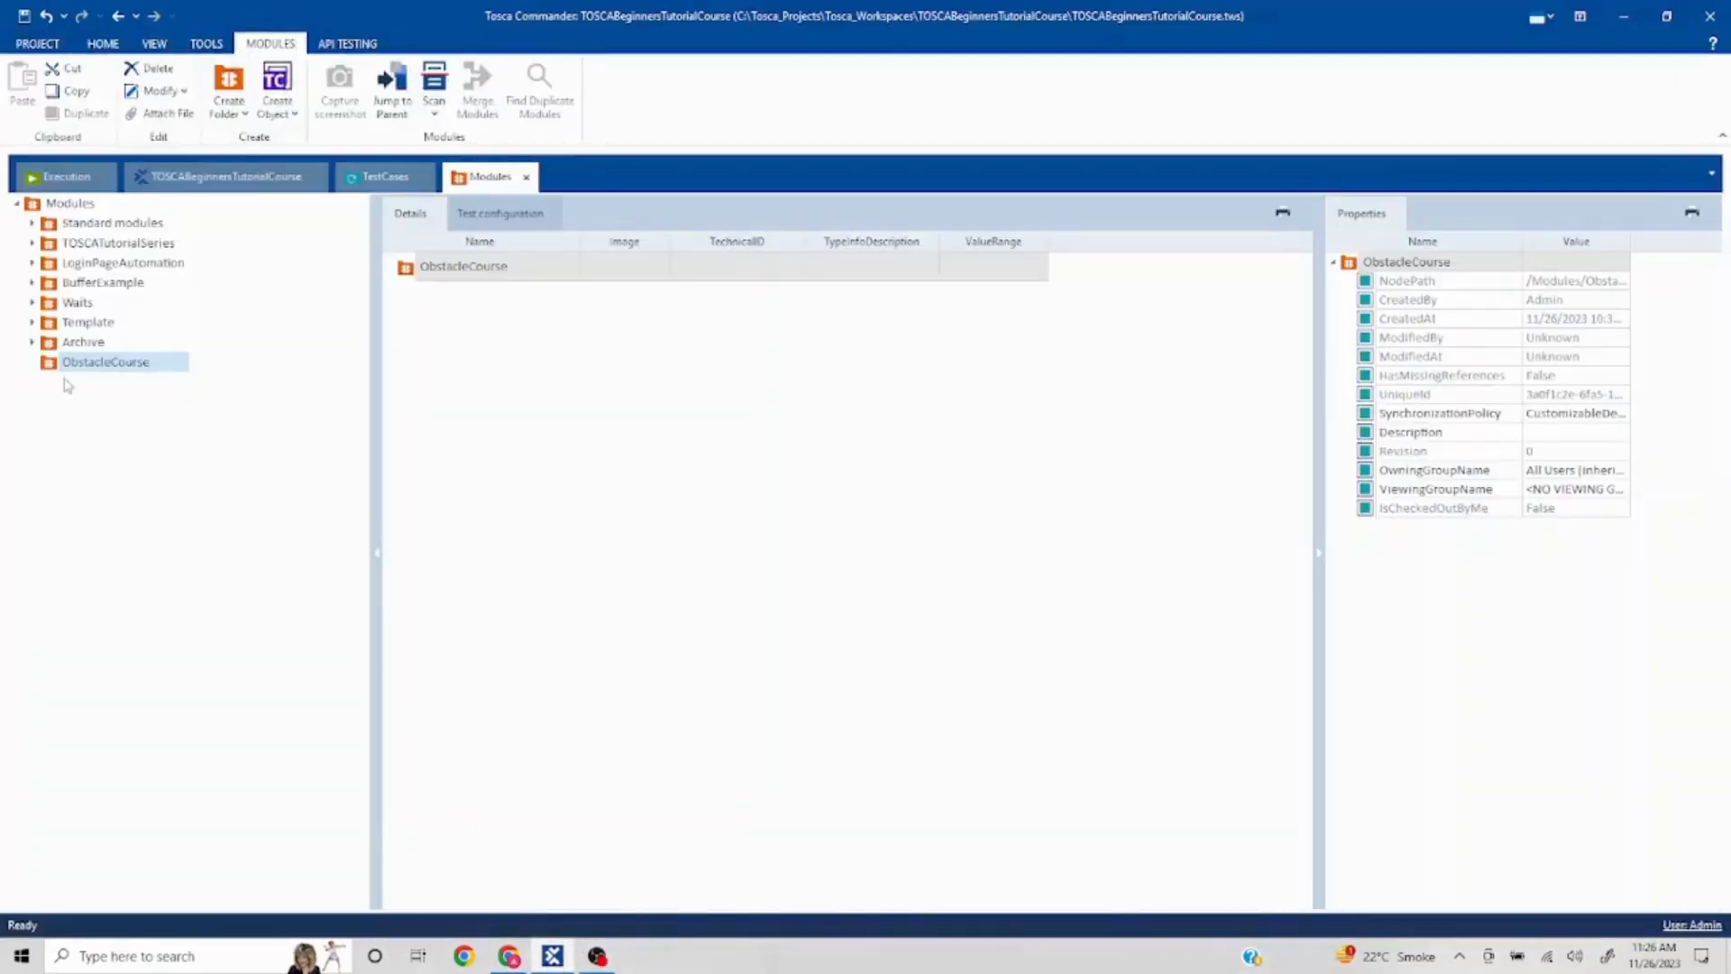
right_click(100, 368)
mouse_move(144, 431)
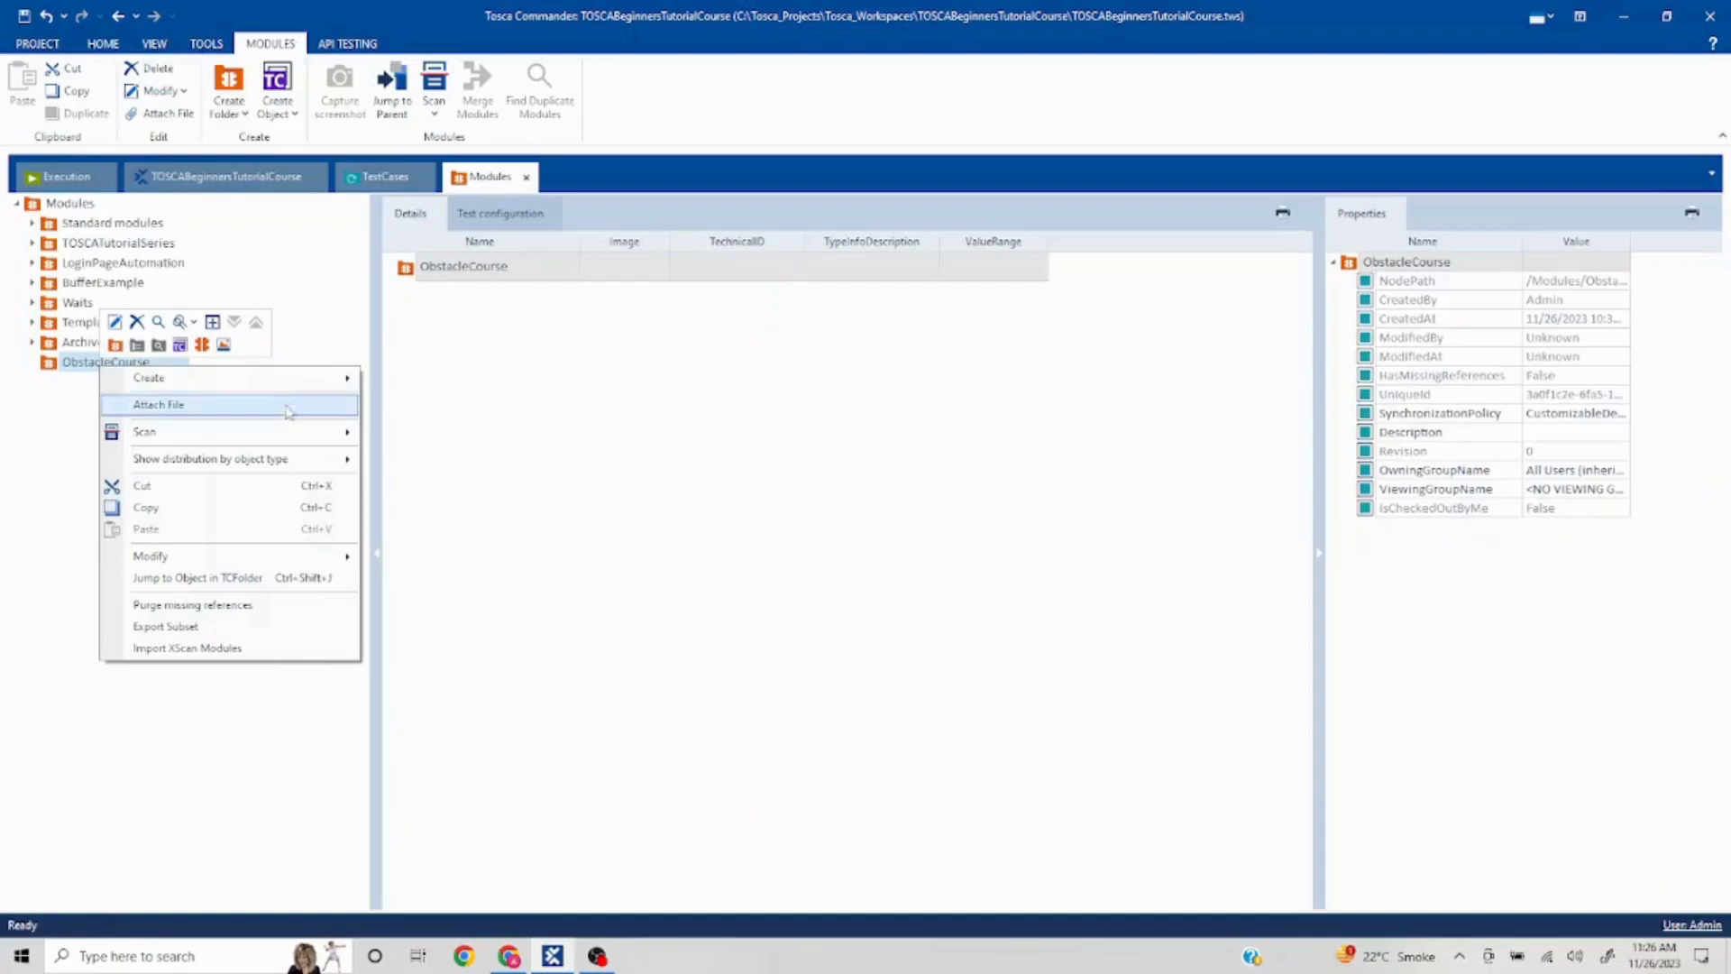
left_click(419, 433)
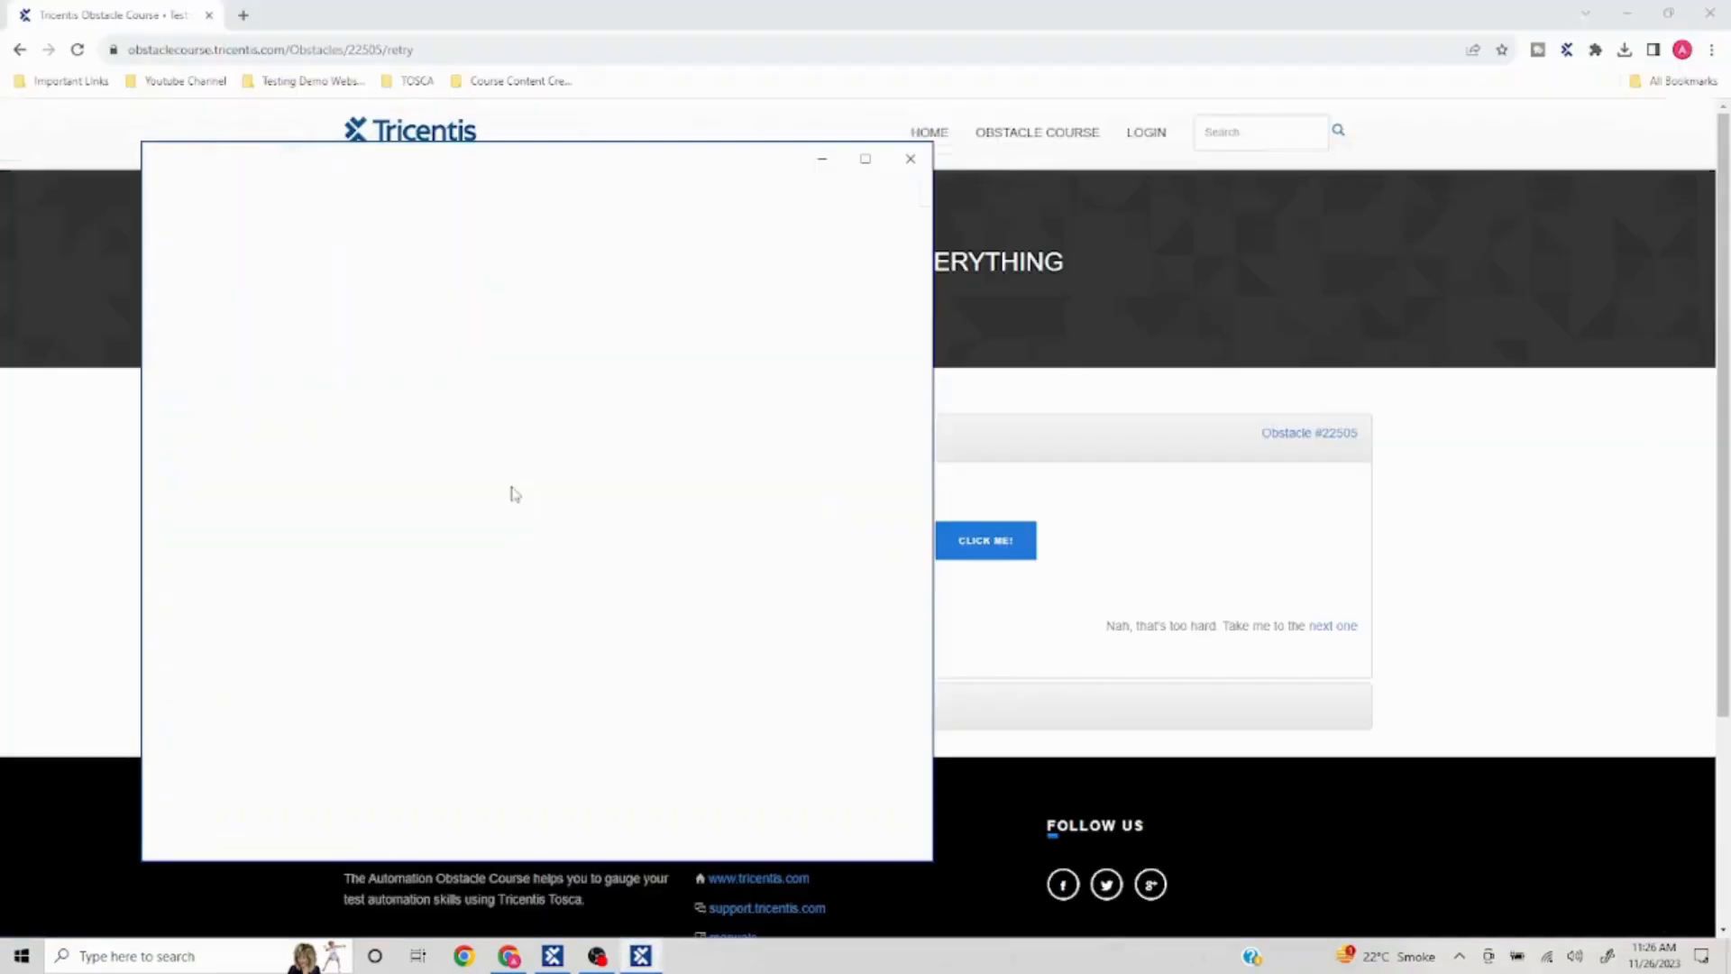
left_click(751, 803)
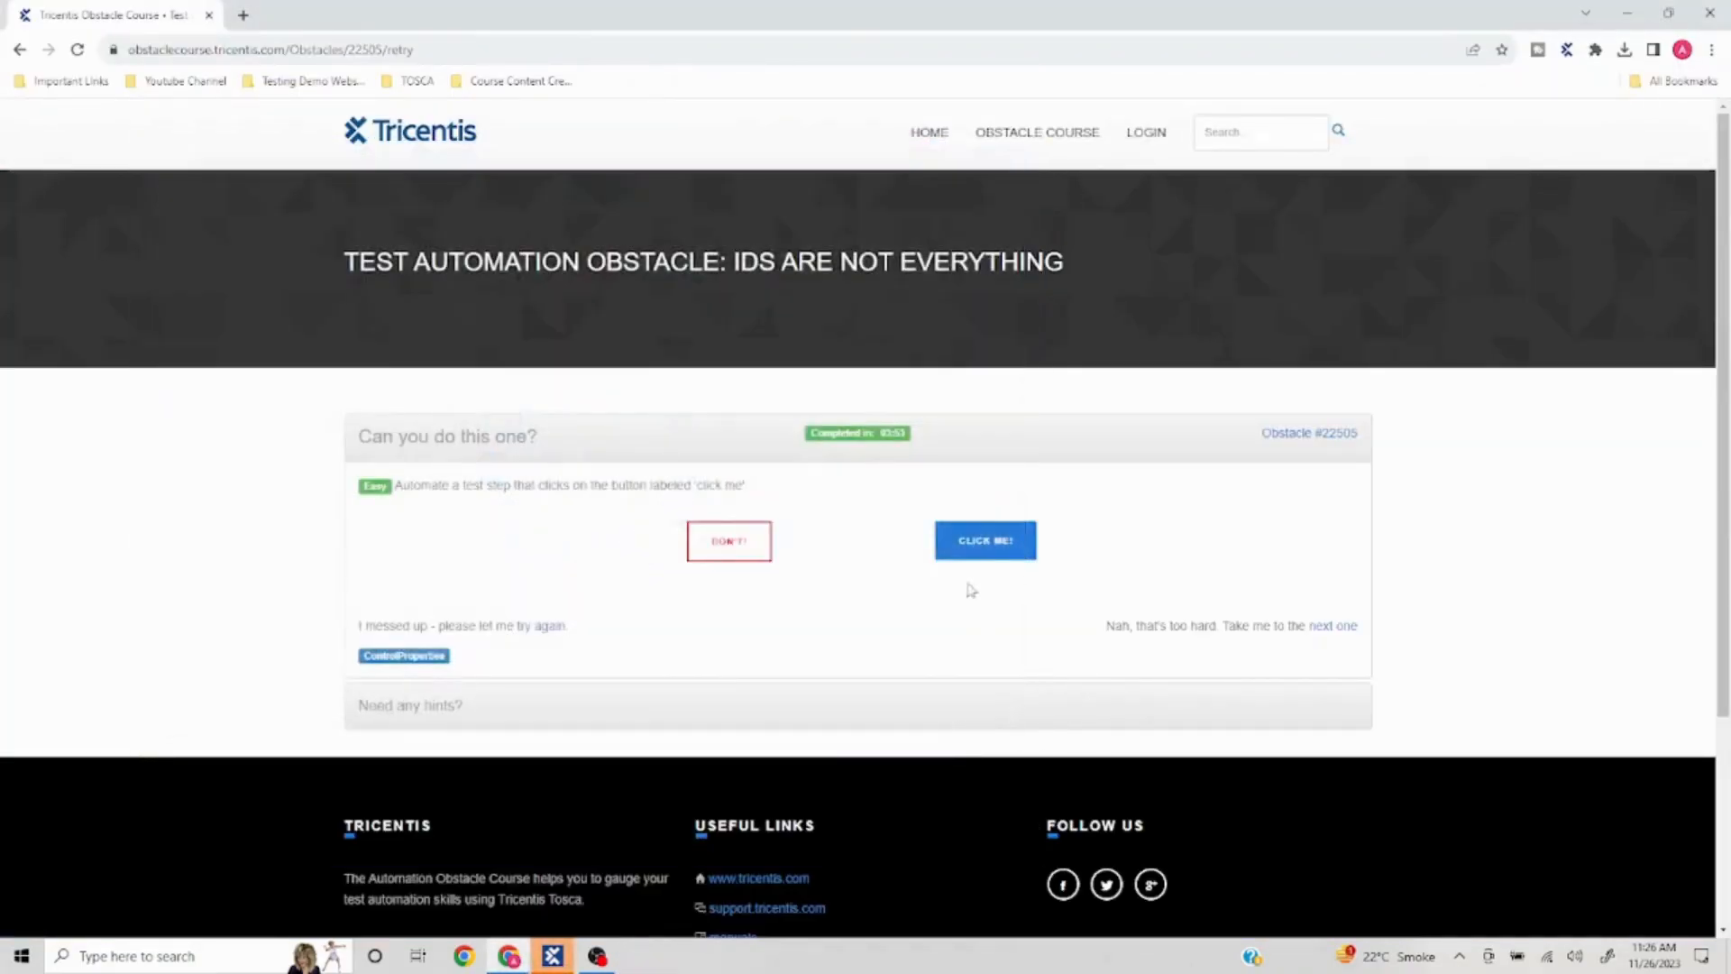
Pick the CLICK ME! button on the page with Select on screen and show its properties.
left_click_drag(714, 160, 547, 198)
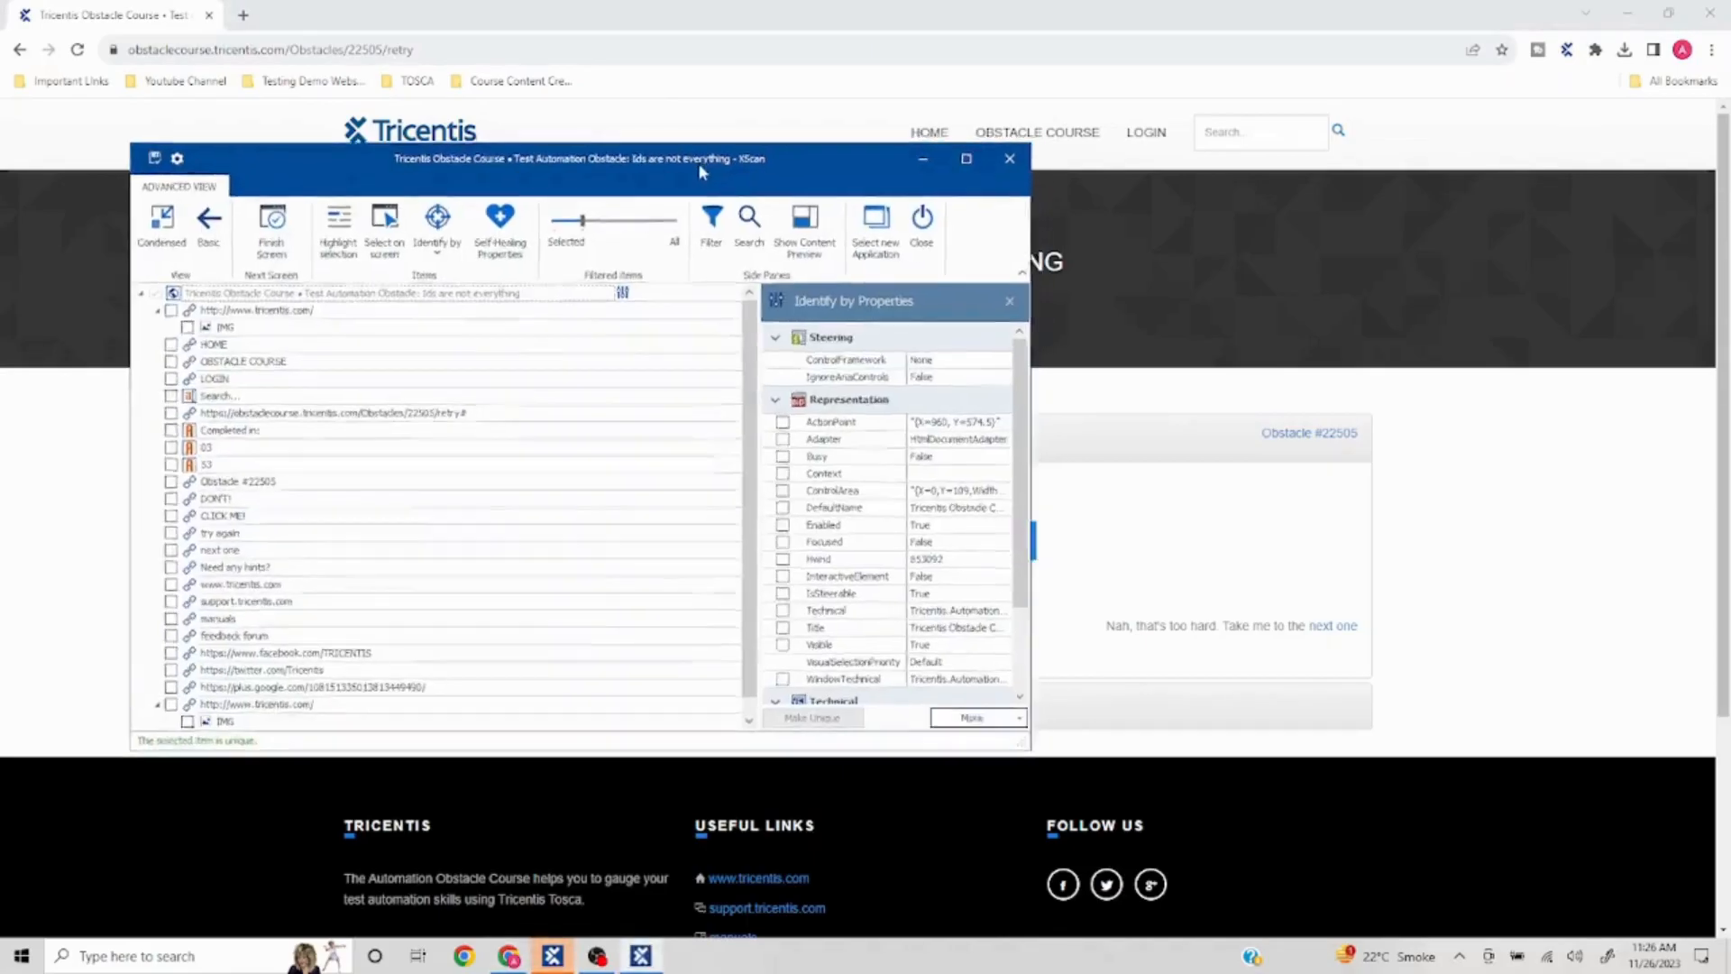
left_click(272, 244)
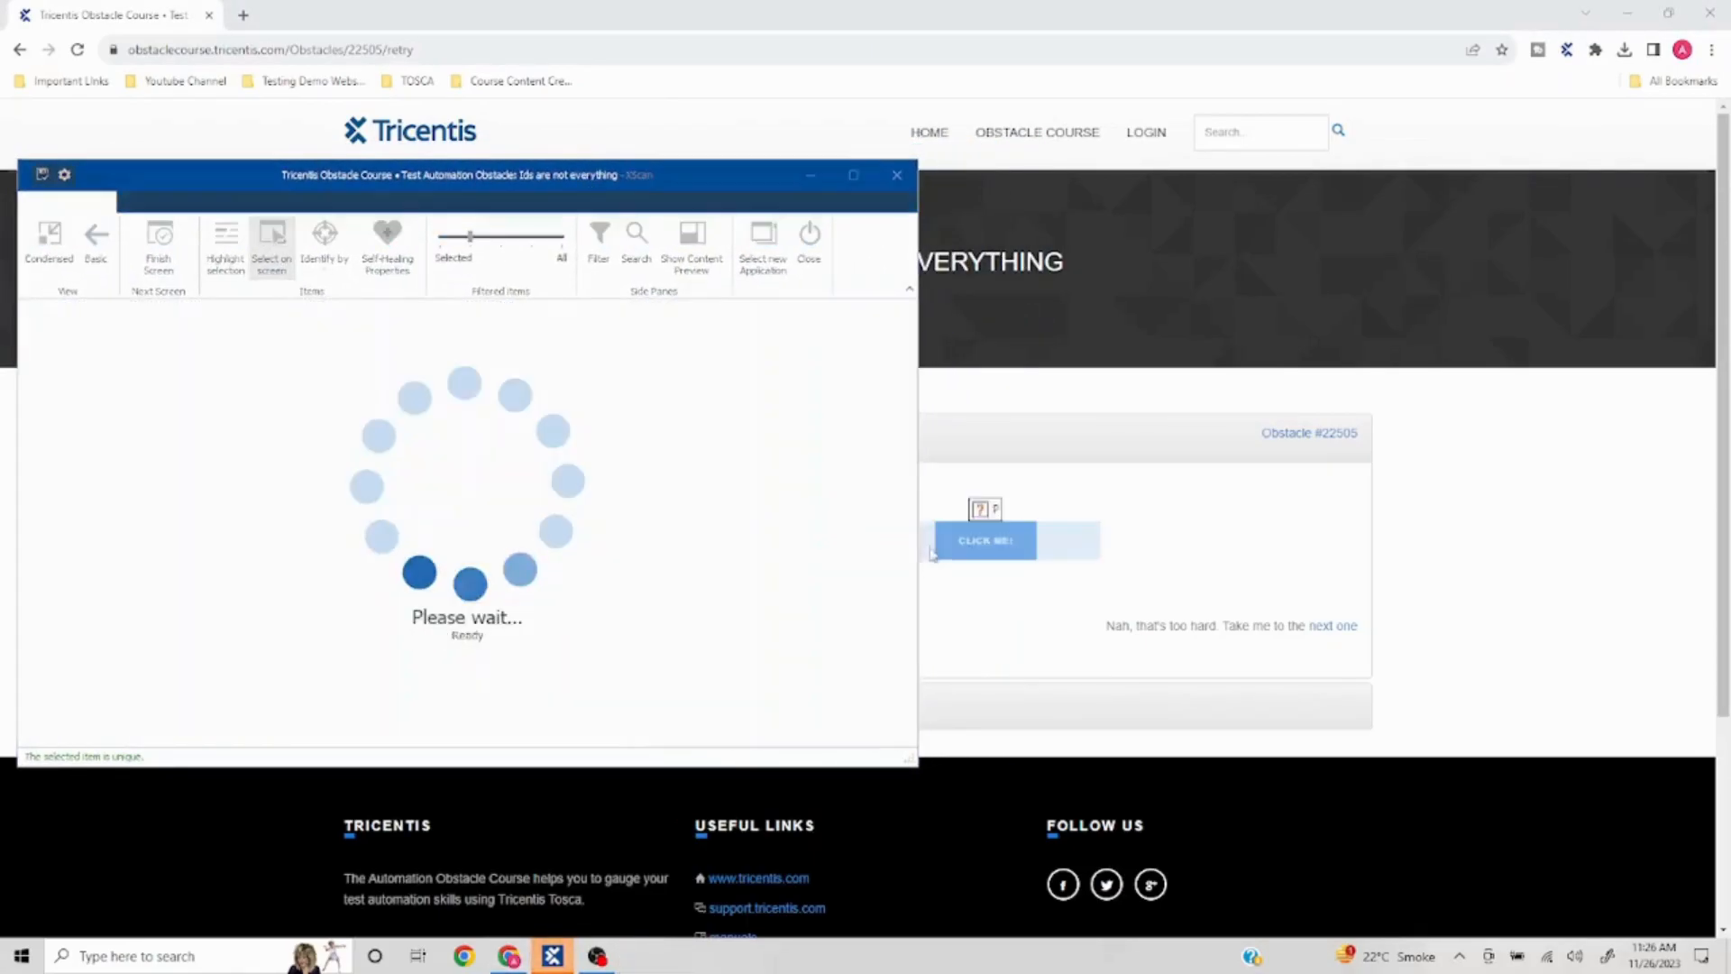
left_click(984, 539)
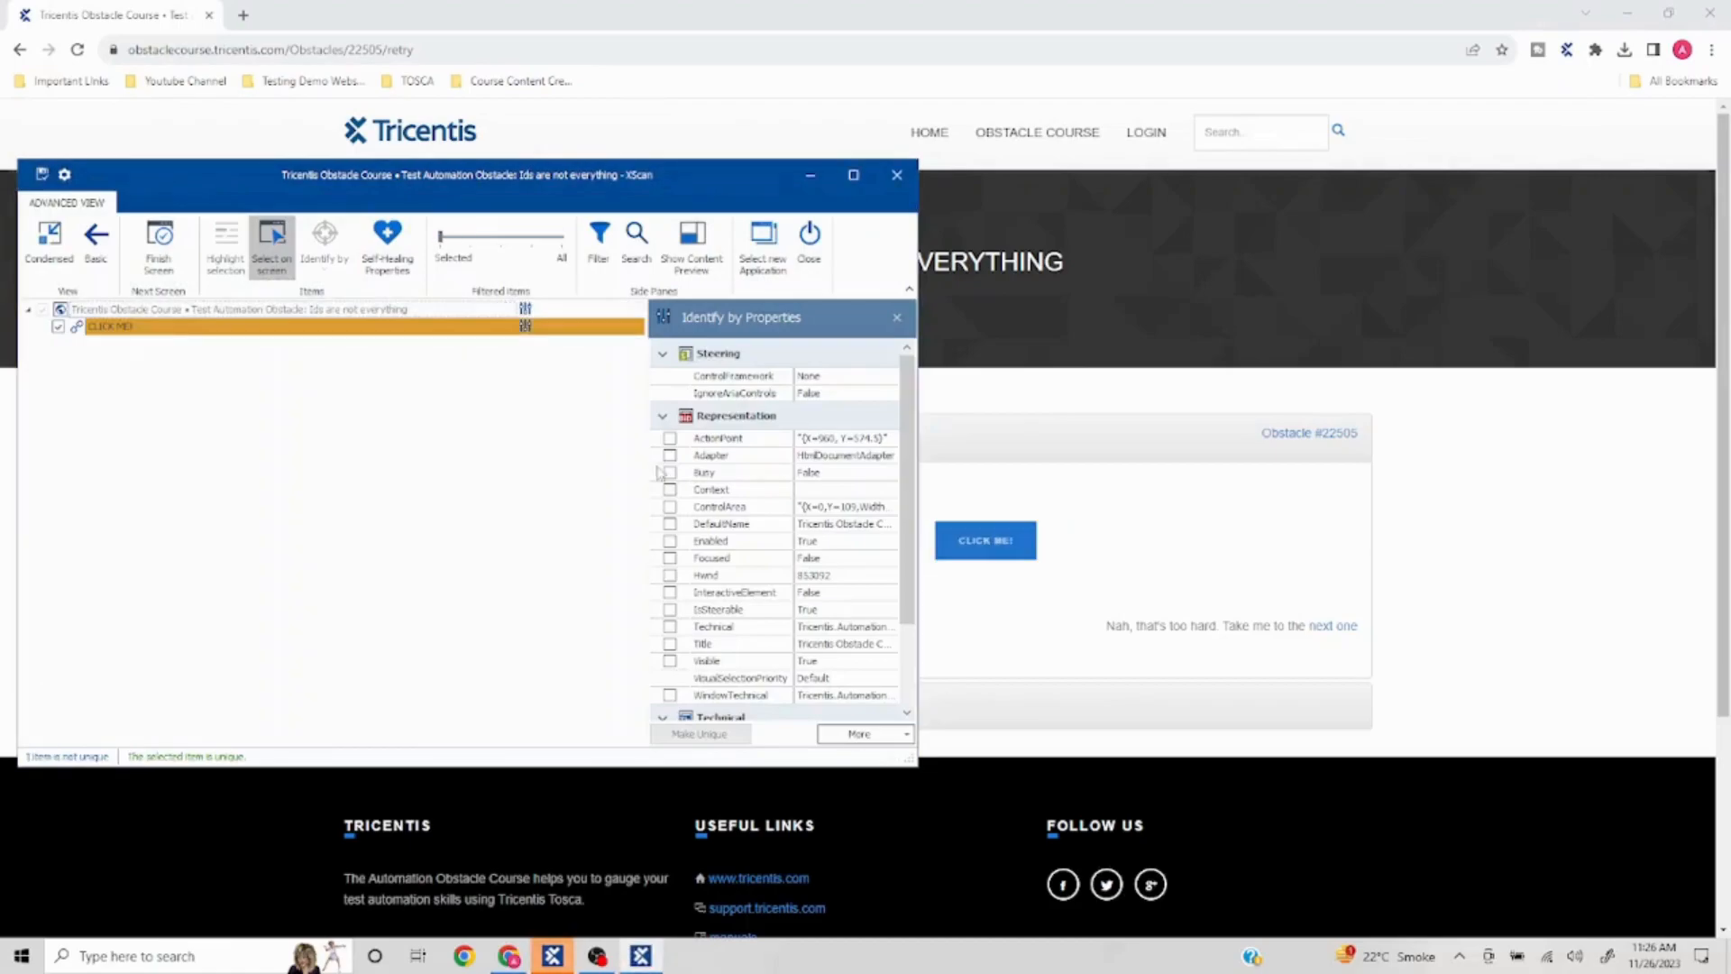
left_click(92, 328)
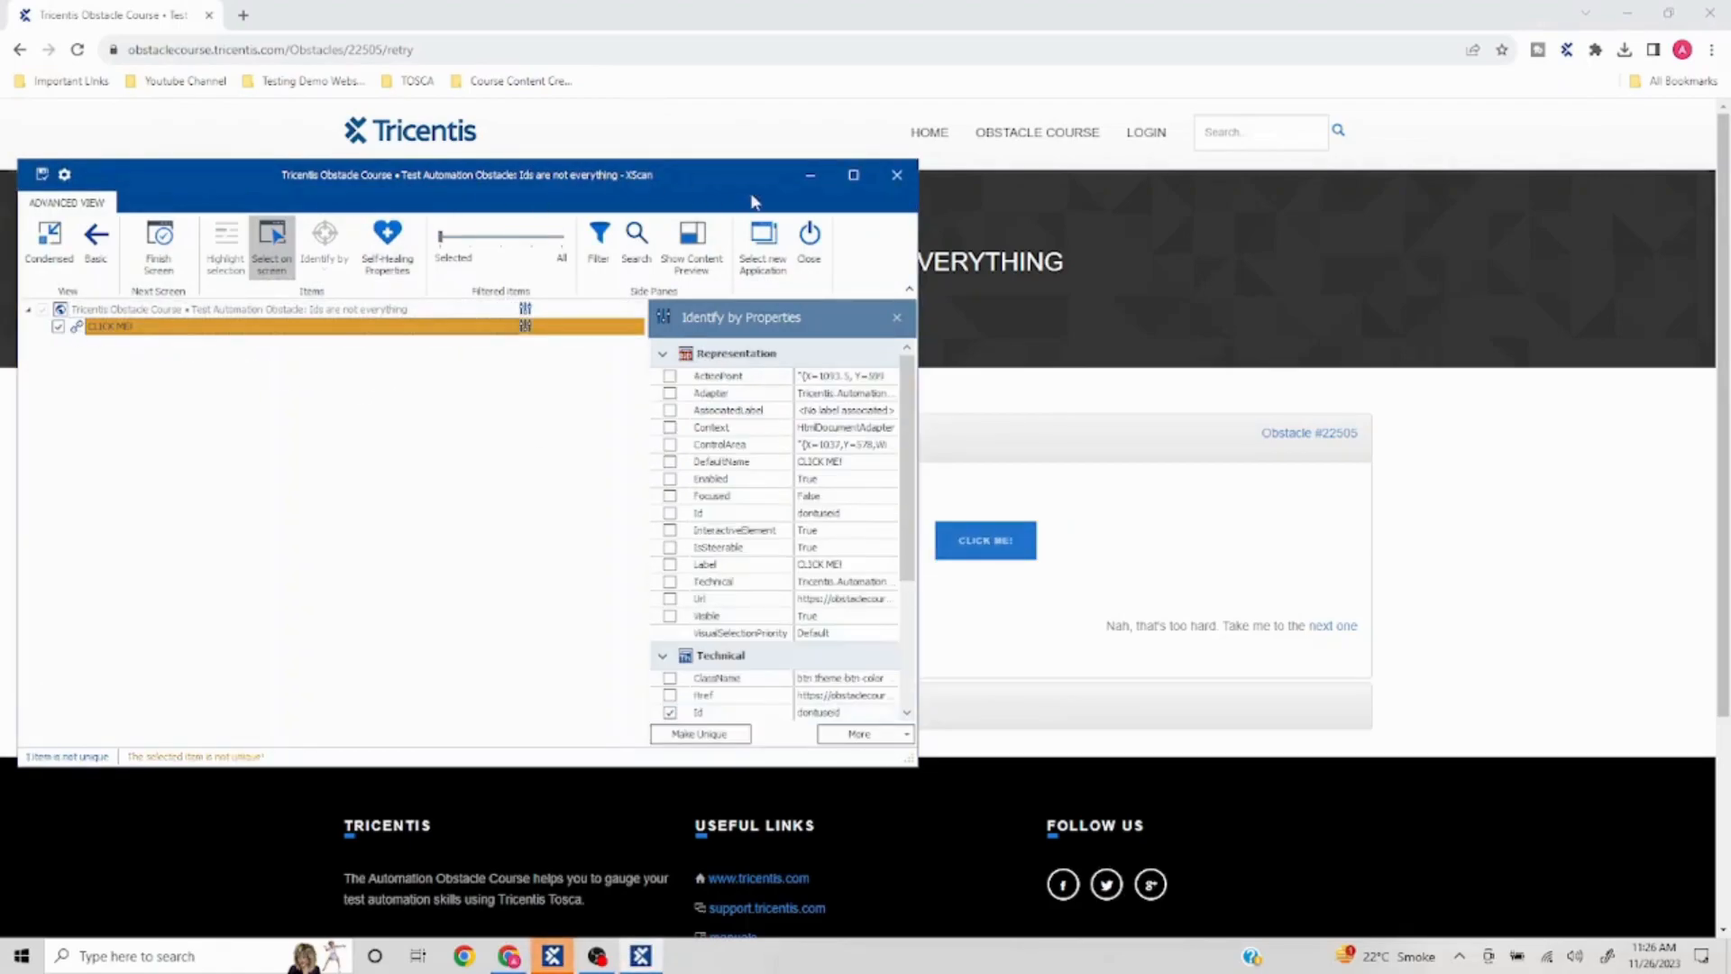
Identify CLICK ME! by InnerHtml and Tag, leaving InnerText unchecked, so it is unique.
left_click(854, 175)
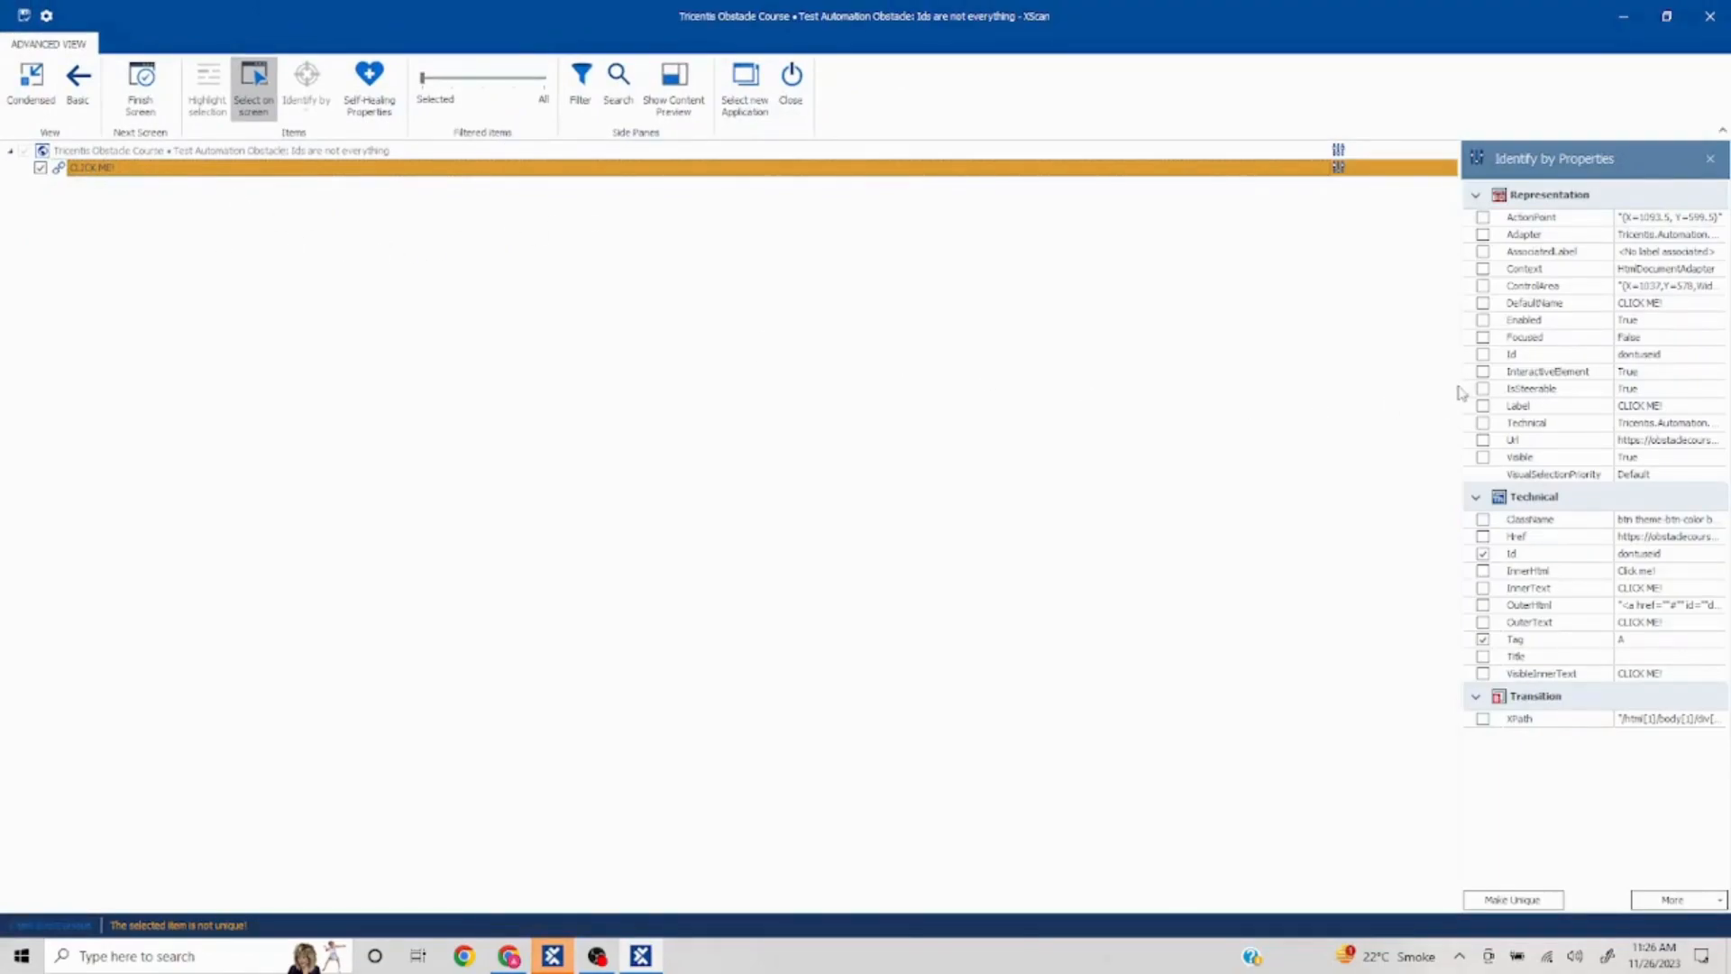
left_click_drag(1461, 362, 1075, 357)
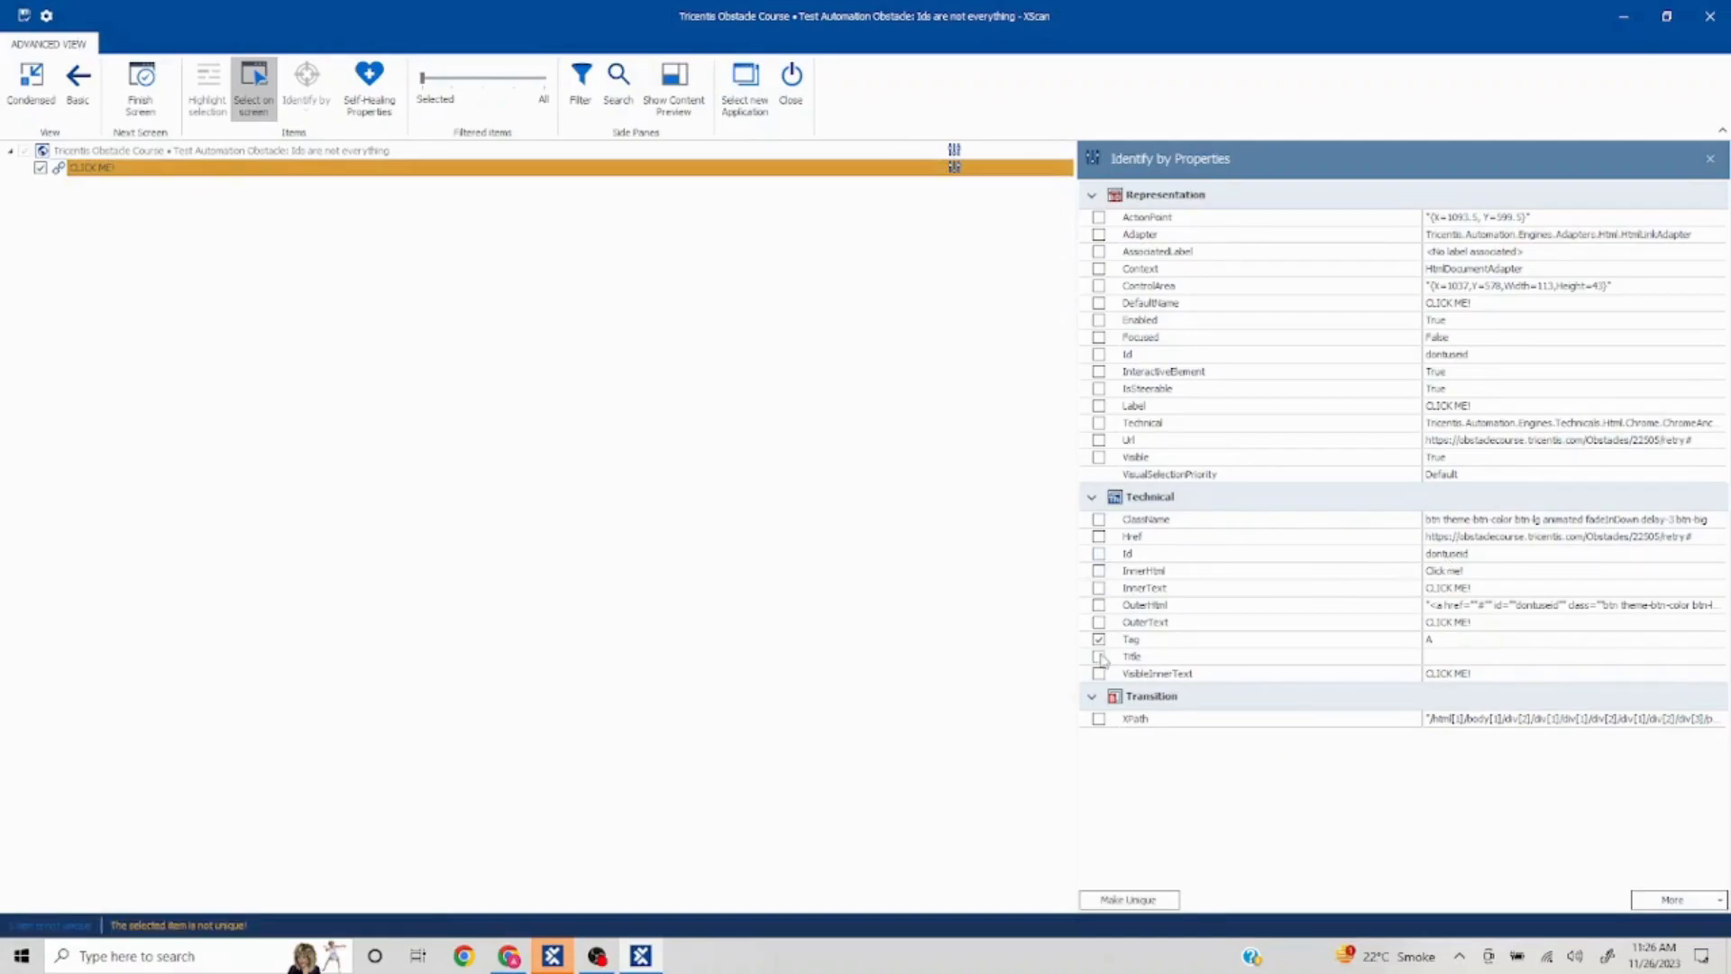
left_click(1098, 571)
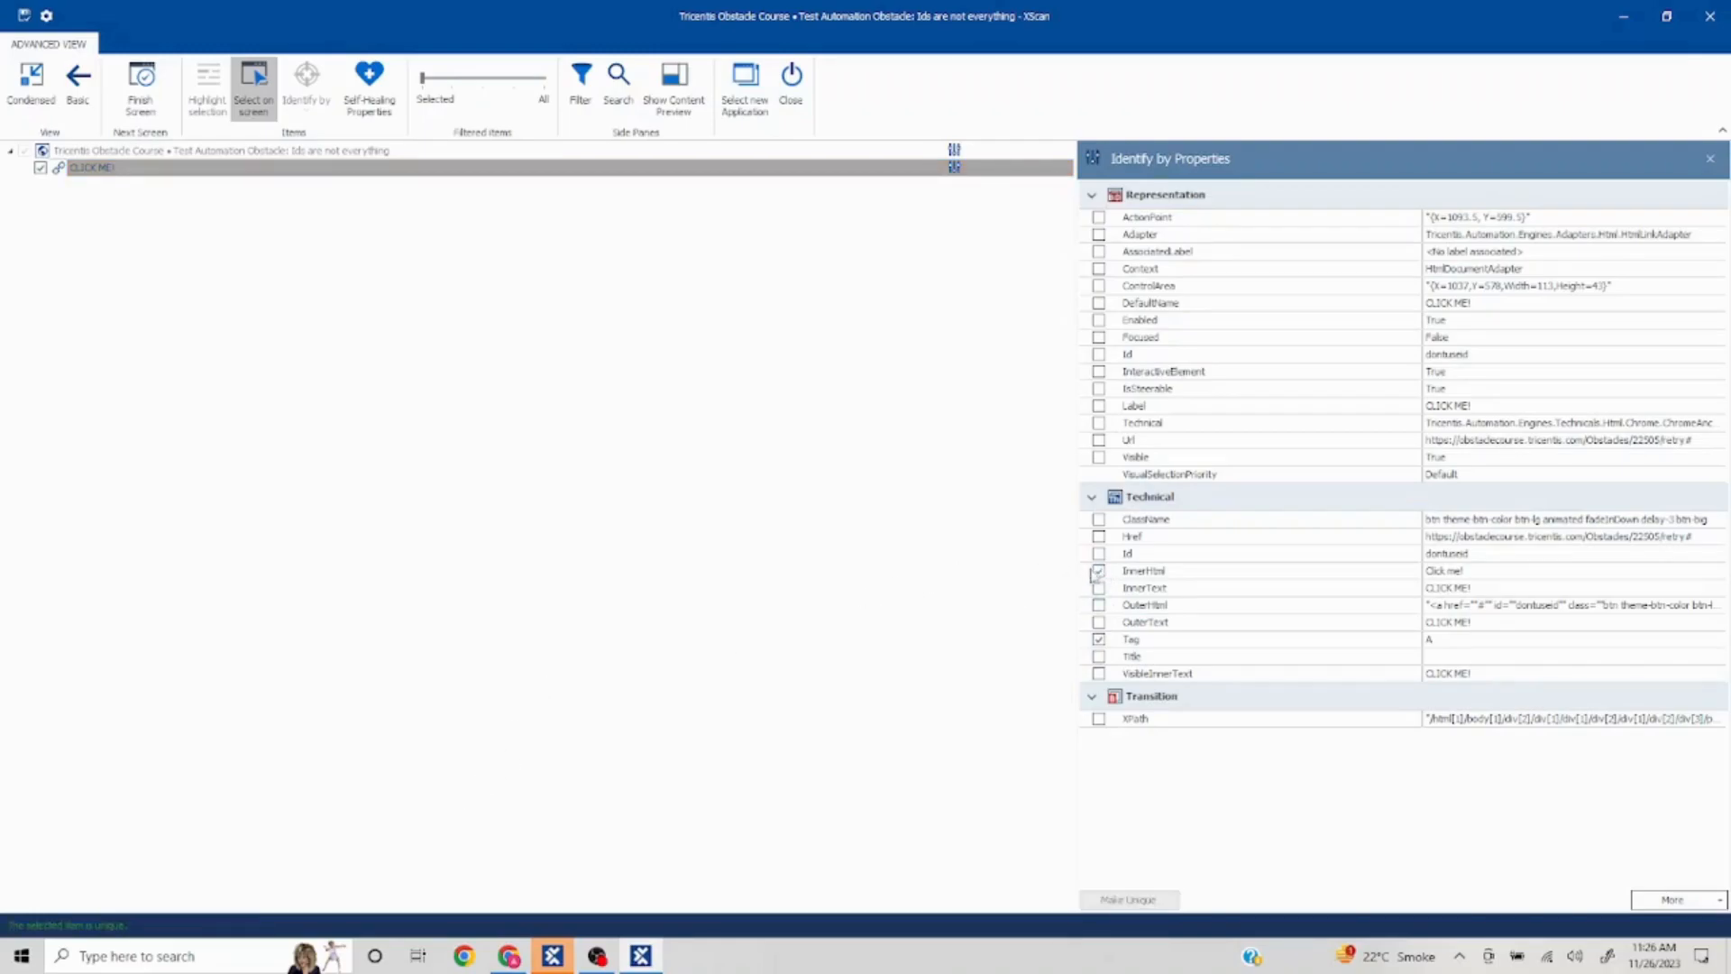
left_click(1098, 570)
left_click(1098, 589)
left_click(1098, 571)
left_click(1098, 588)
Save the CLICK ME! button as a module and close XScan.
left_click(24, 15)
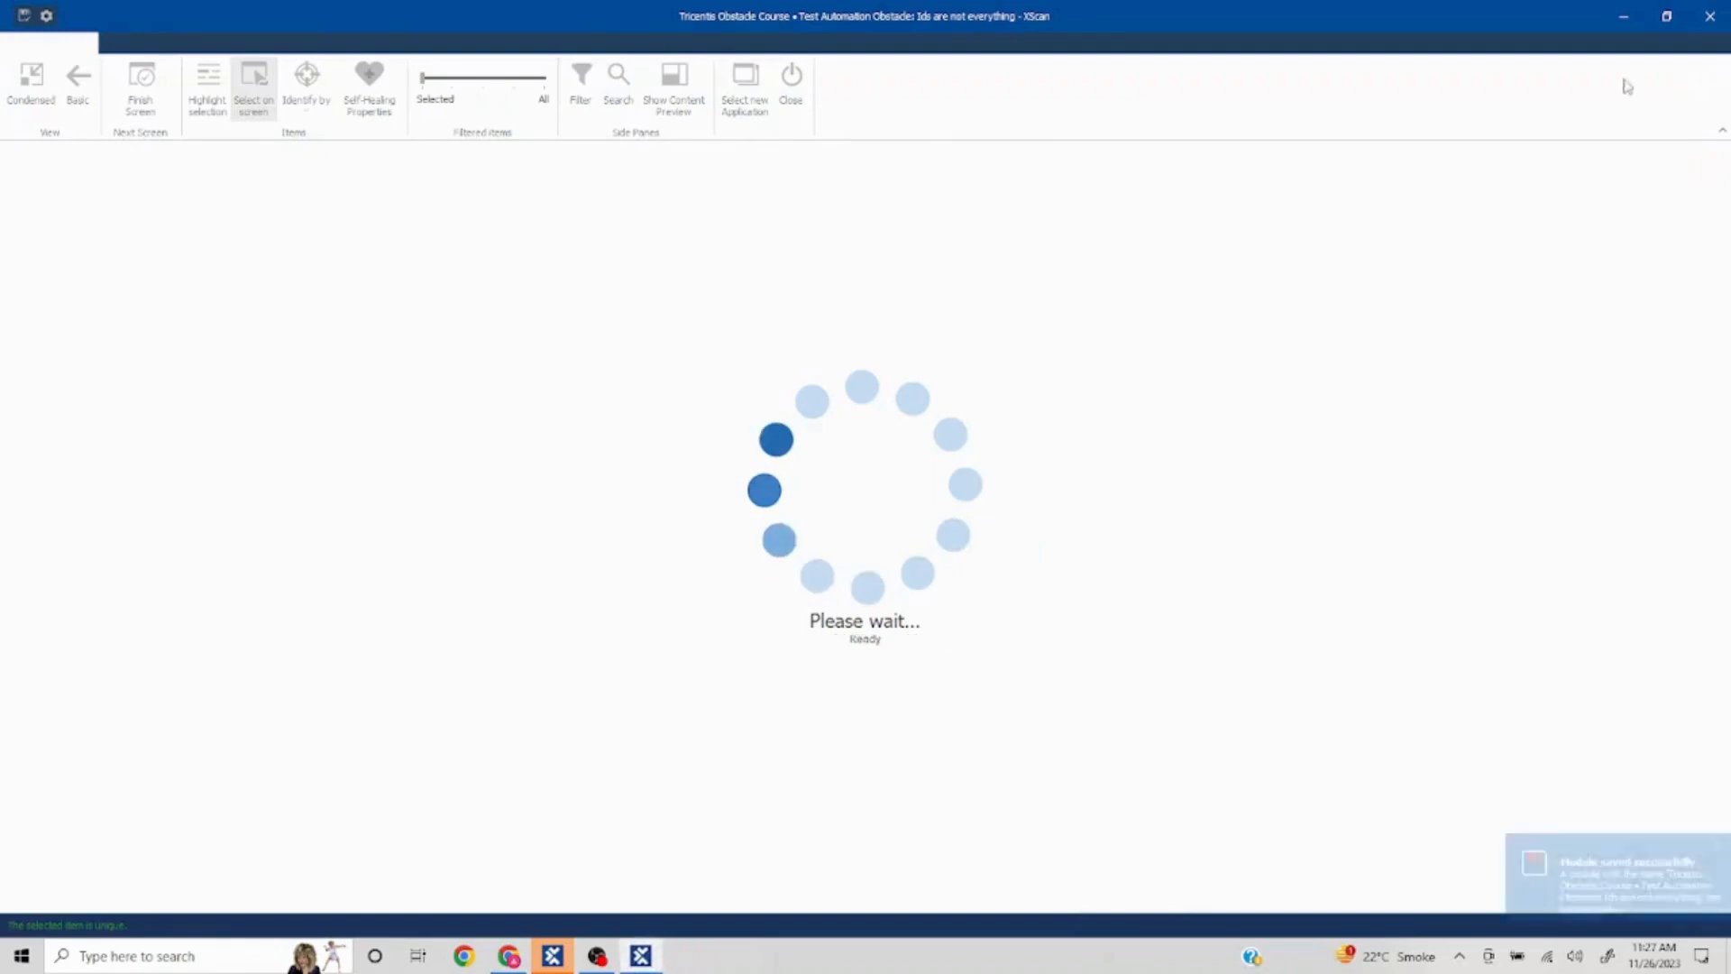
left_click(1712, 19)
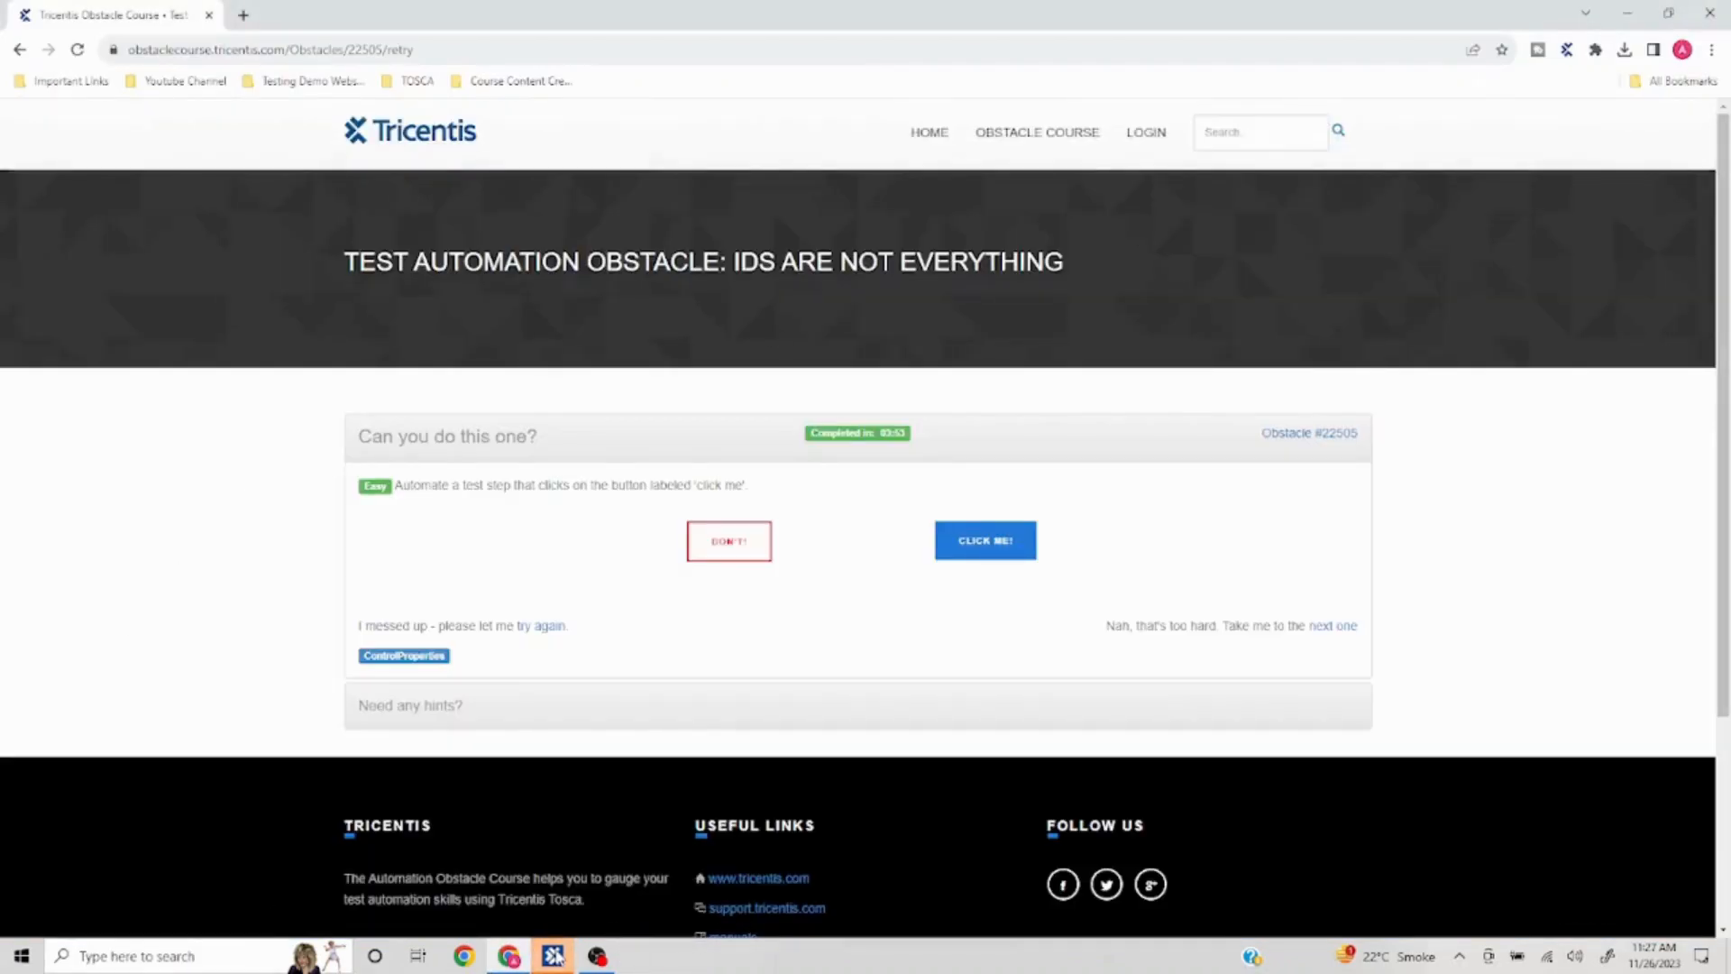
Rename the scanned module to Obstacle#22505 and drag it into TestCases to create a new test case.
left_click(552, 955)
left_click(161, 382)
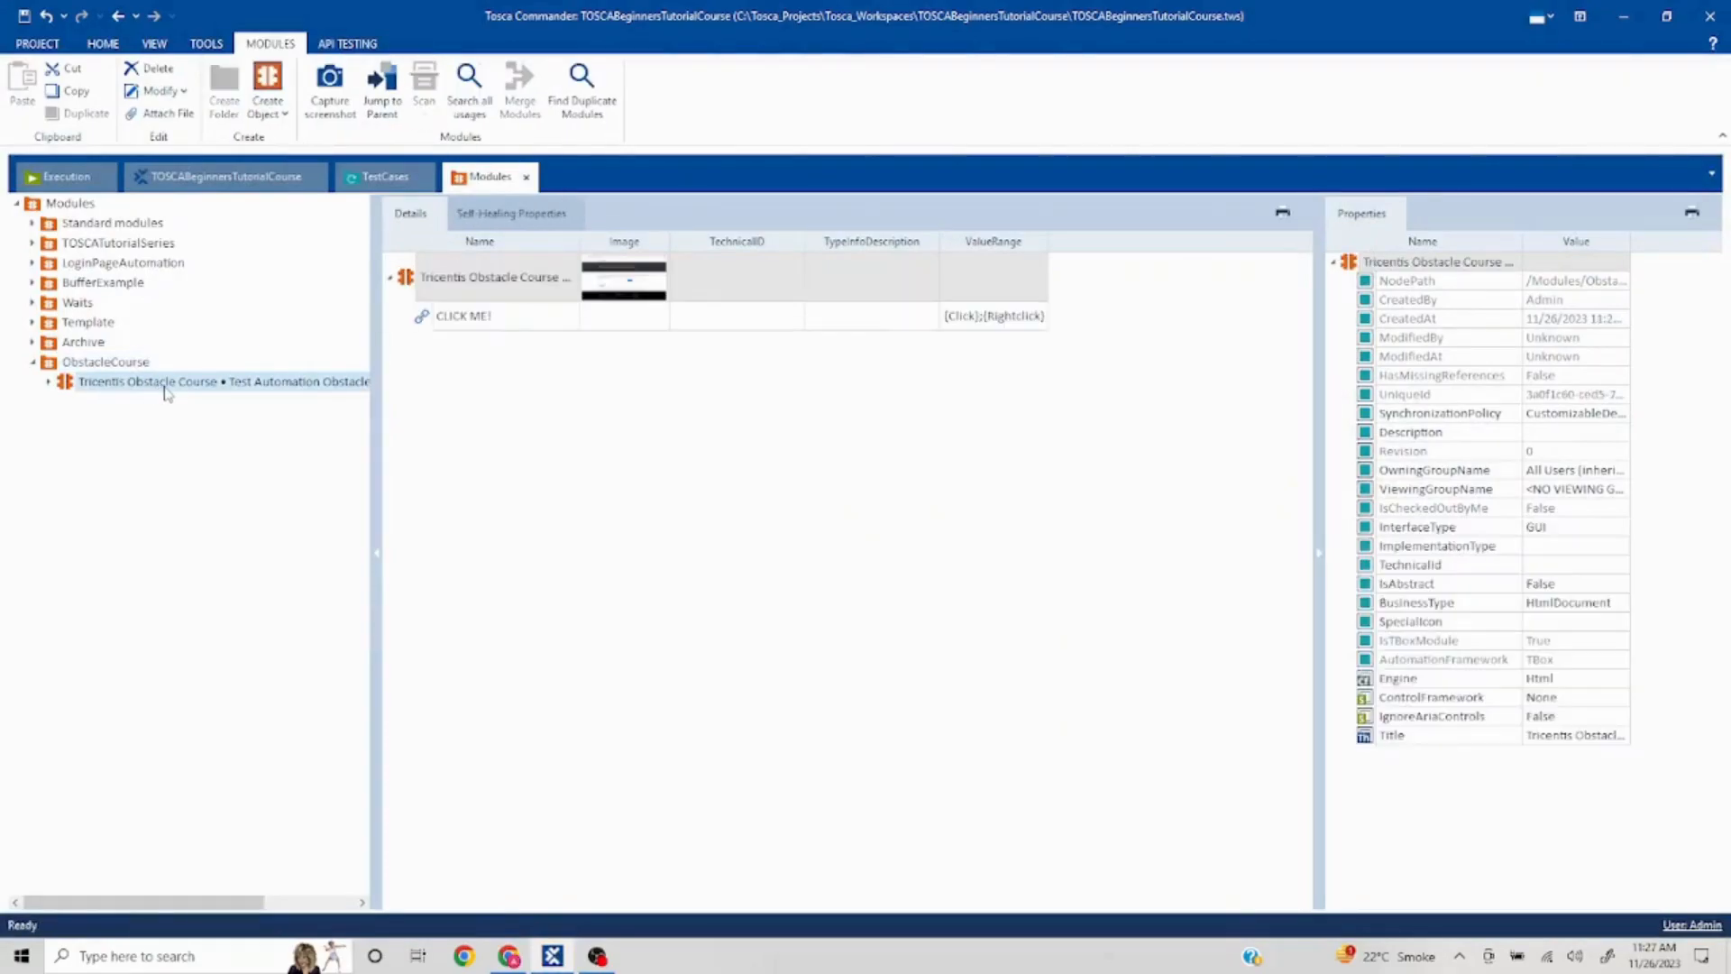
key("alt+Tab")
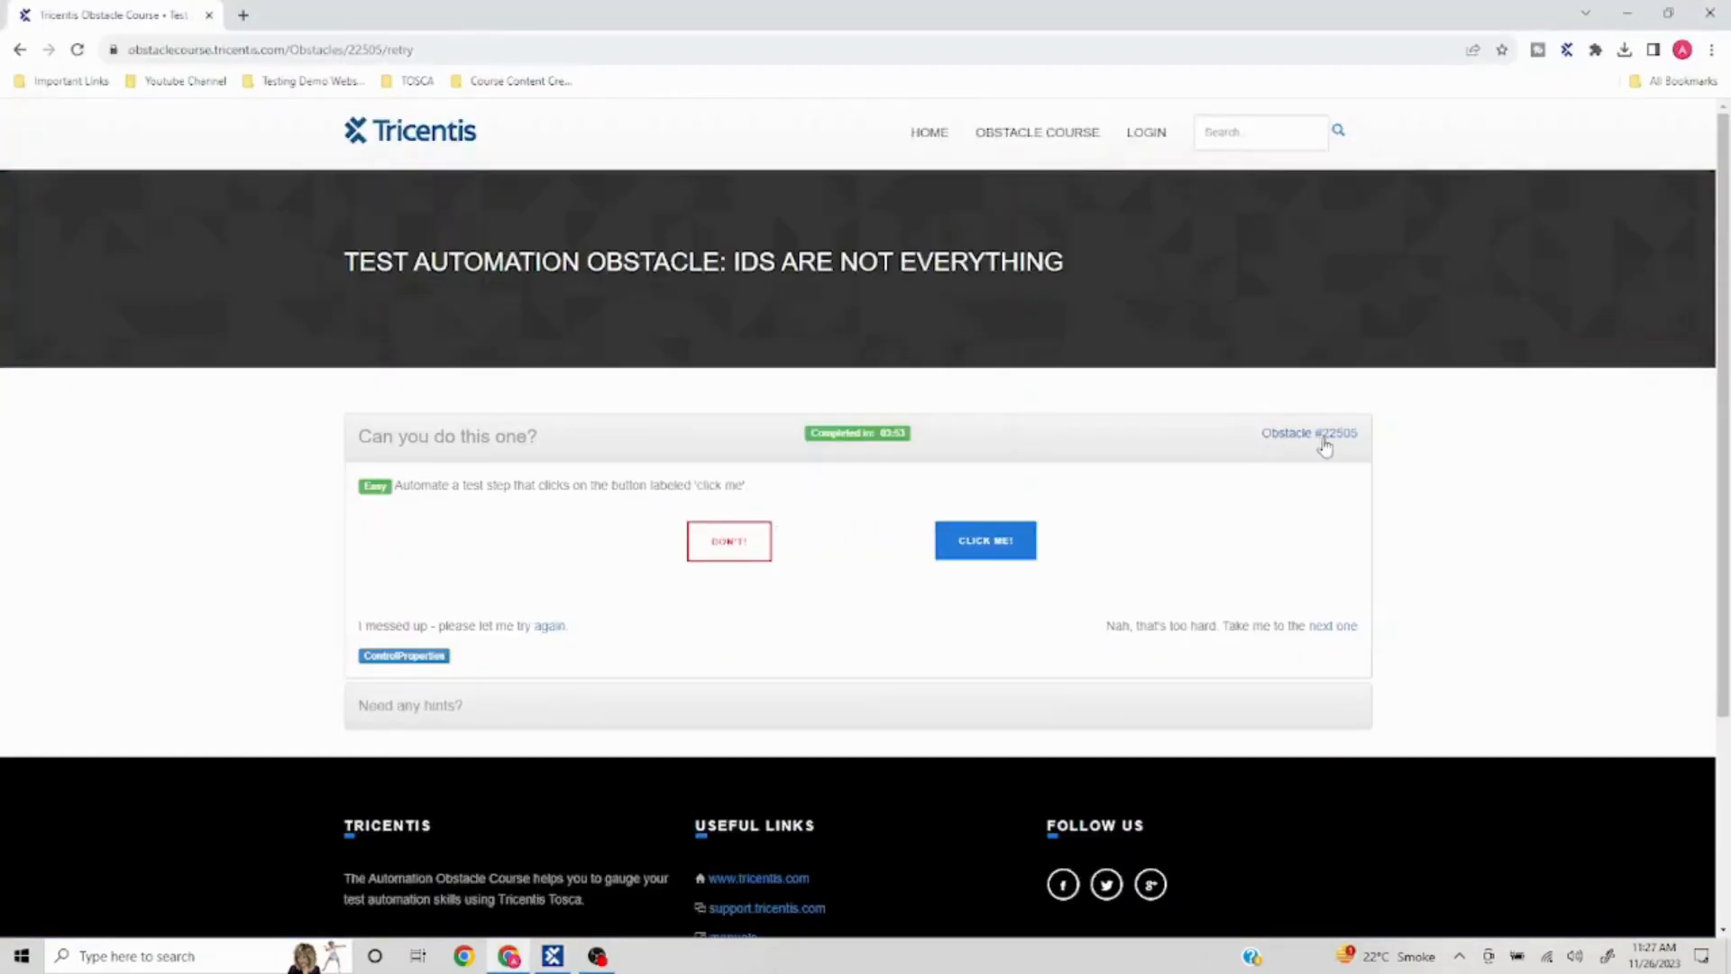
key("alt+Tab")
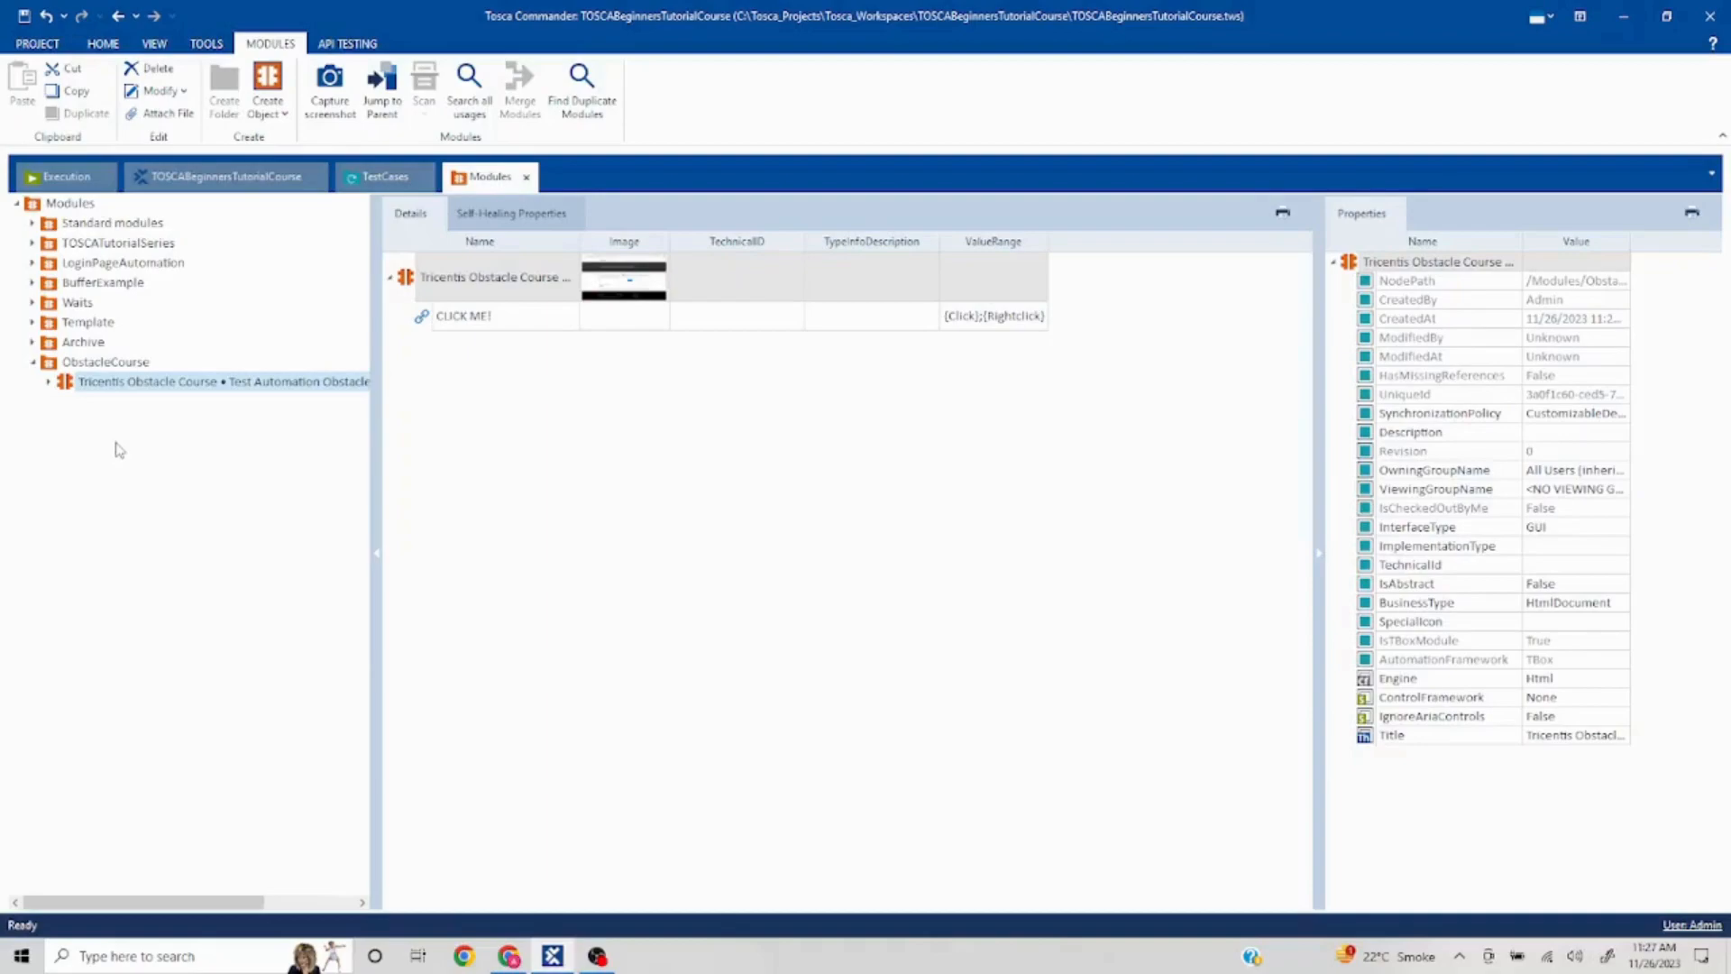
key("F2")
type("Obstacle#22505")
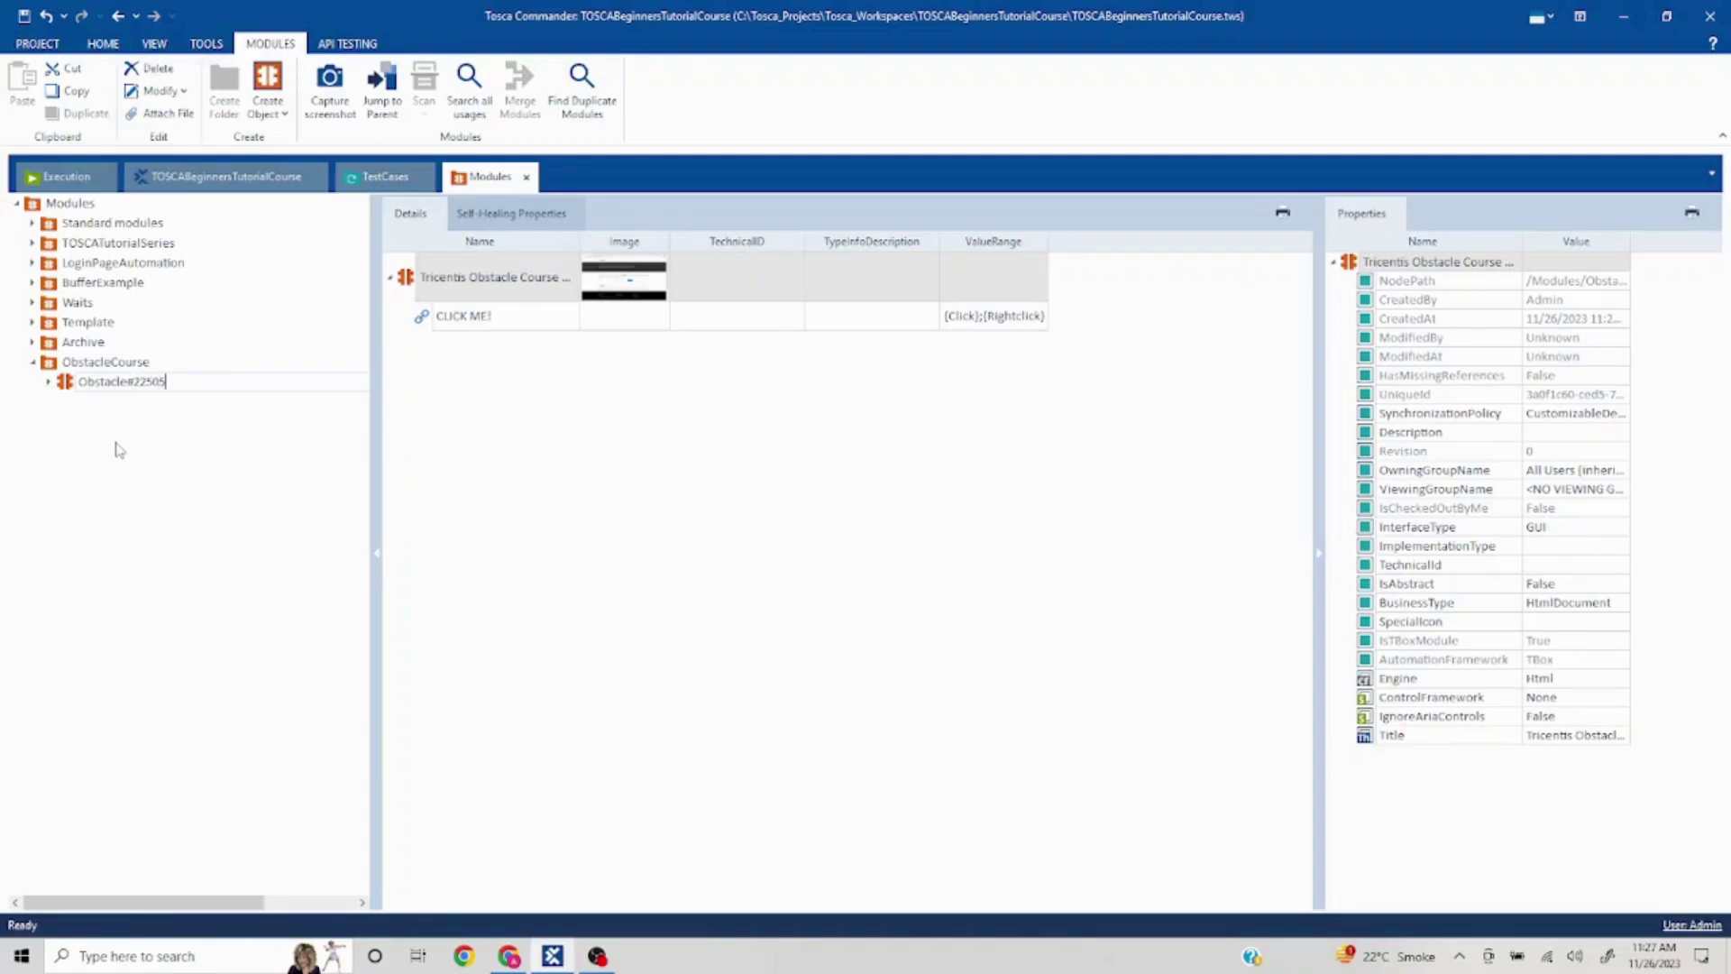
key("Return")
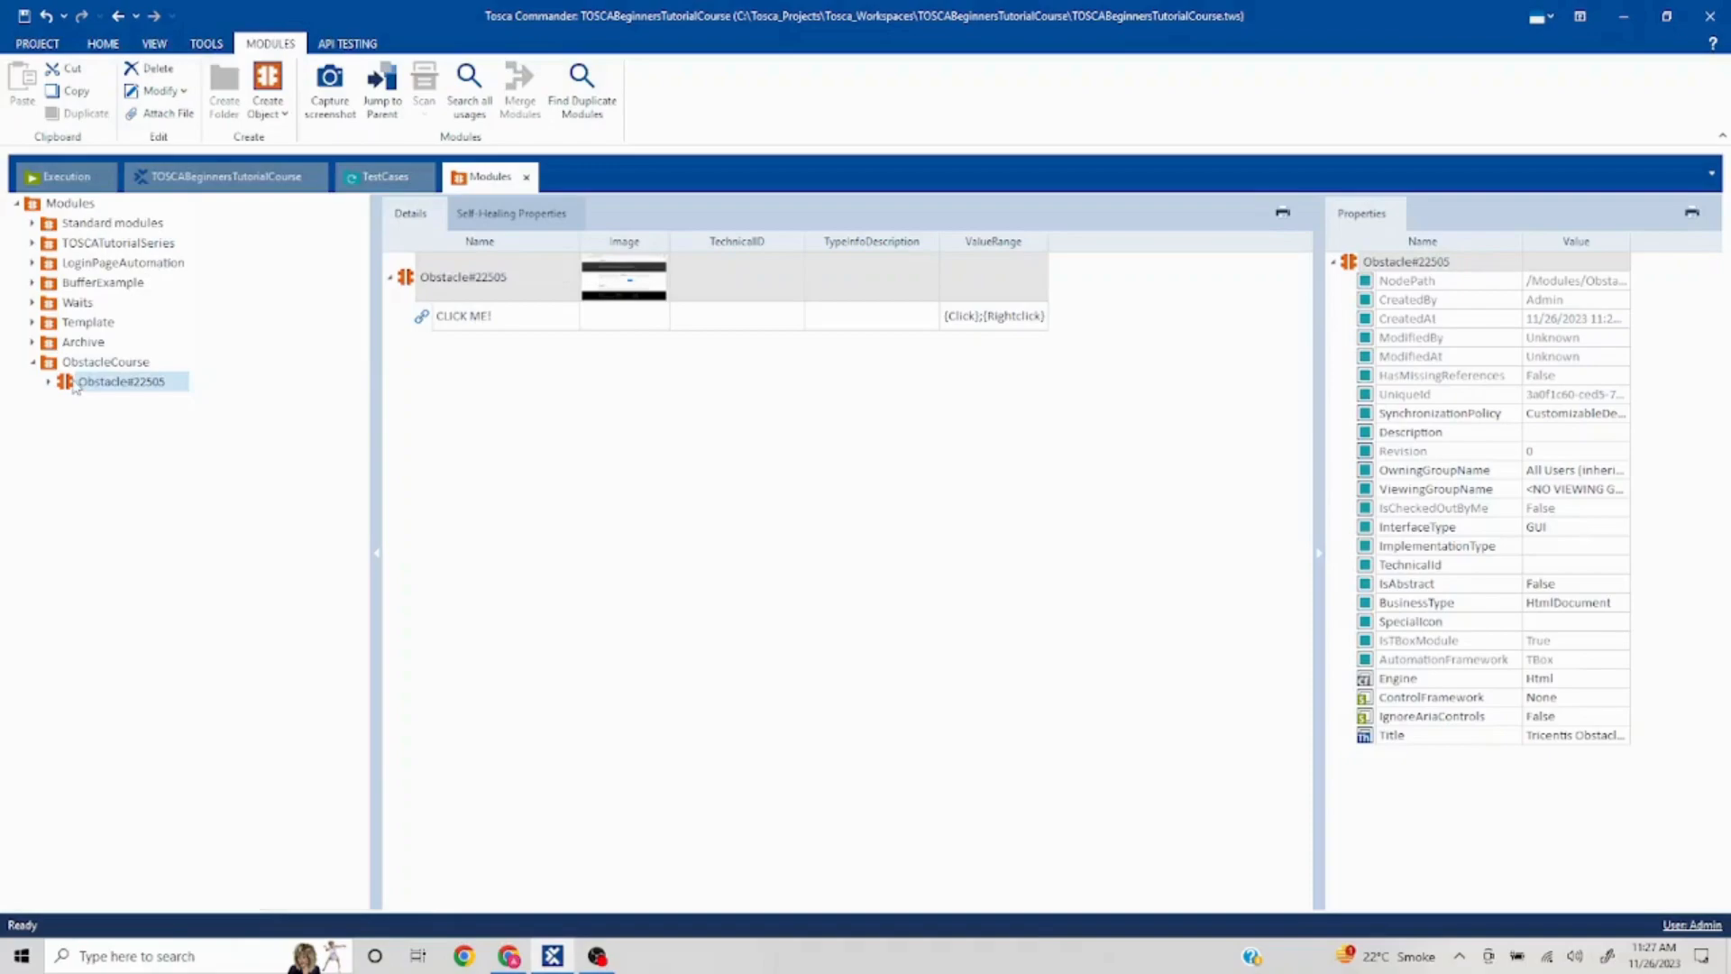
mouse_move(119, 381)
left_mouse_down()
mouse_move(392, 181)
mouse_move(136, 212)
left_mouse_up()
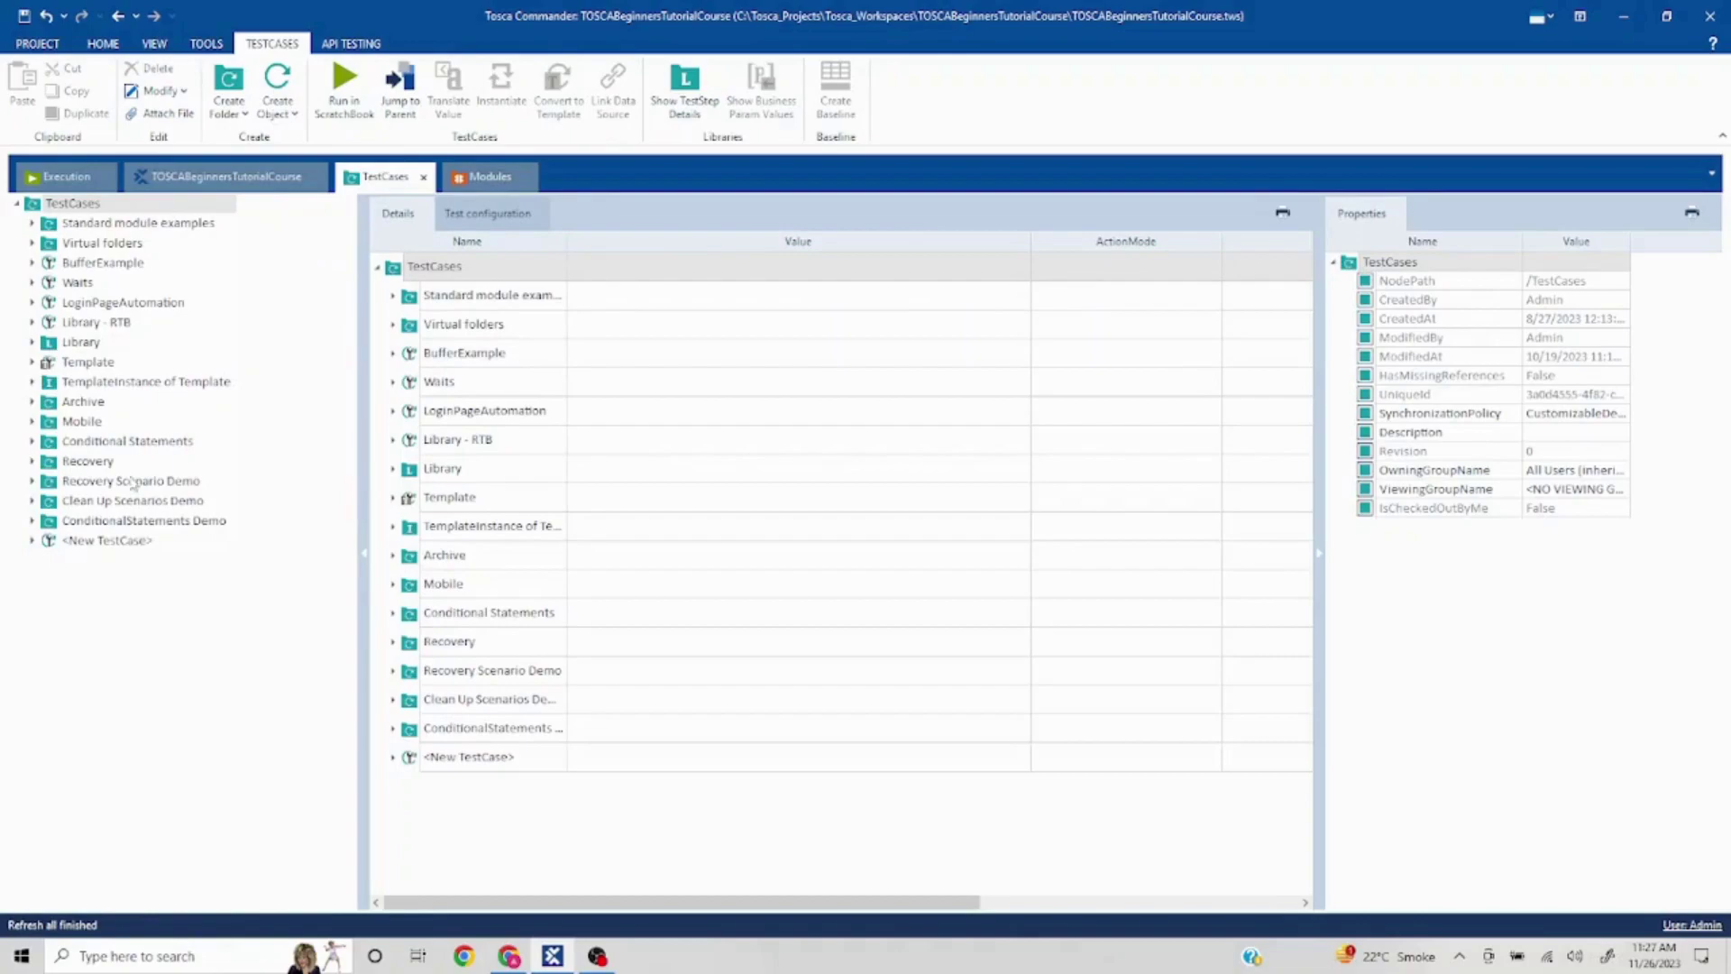
Rename the new test case to Obstacle#22505.
left_click(88, 541)
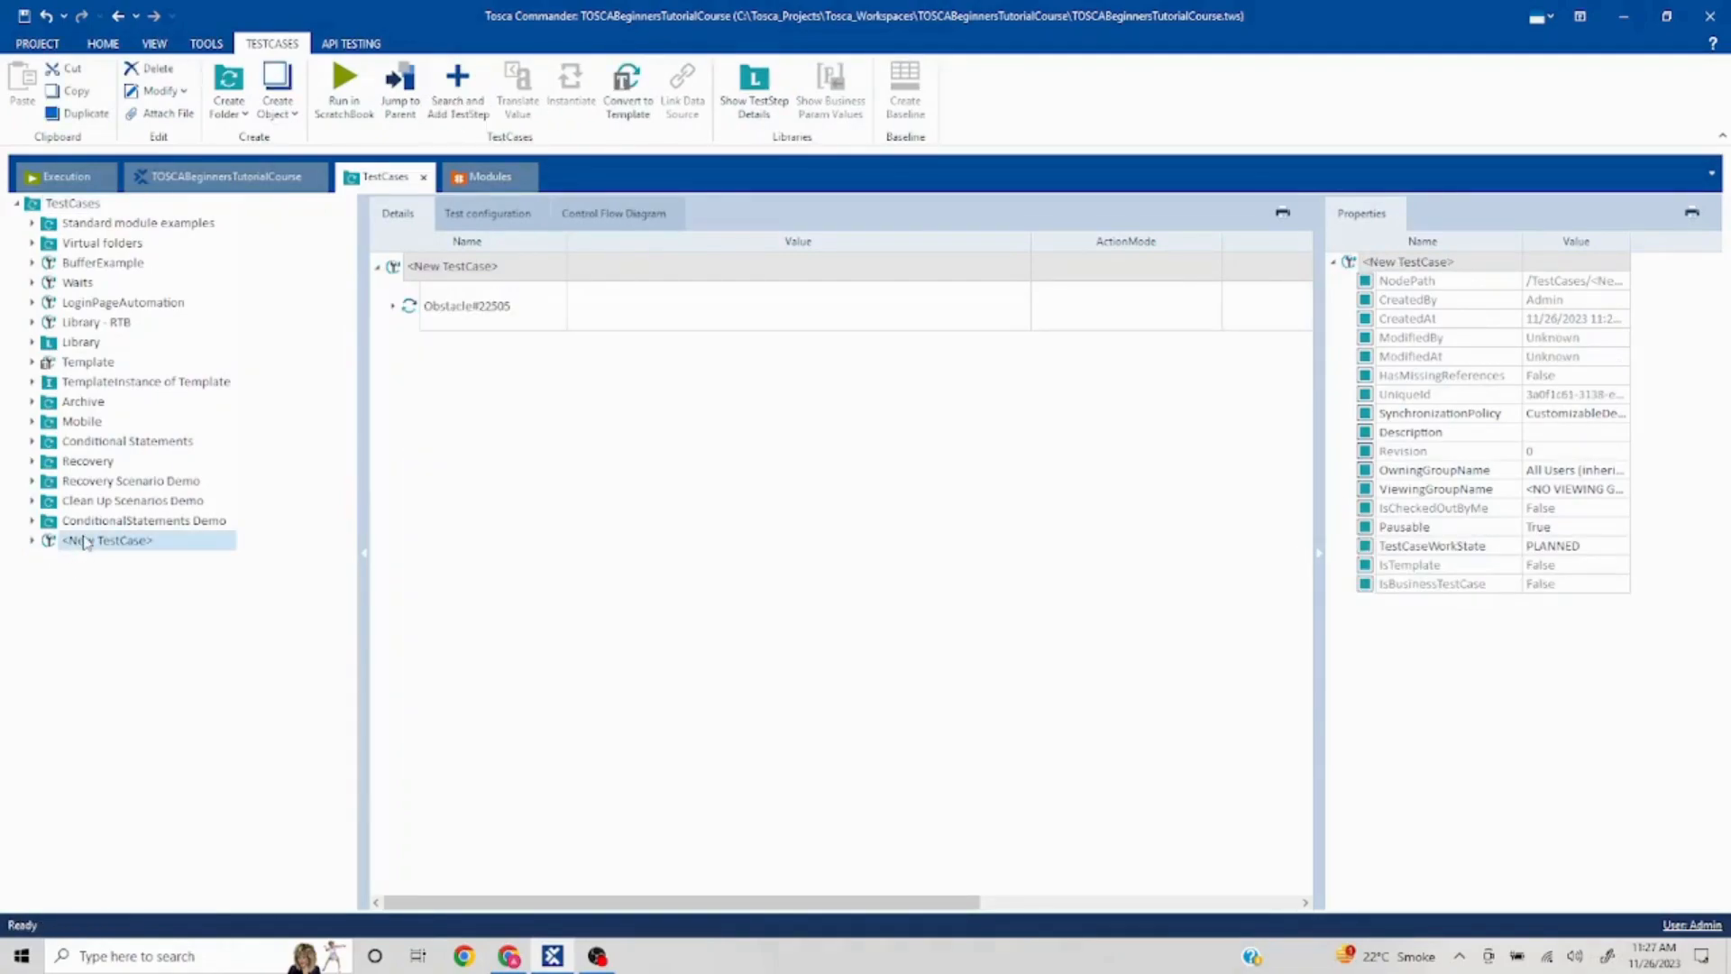
key("F2")
type("Obstacle#")
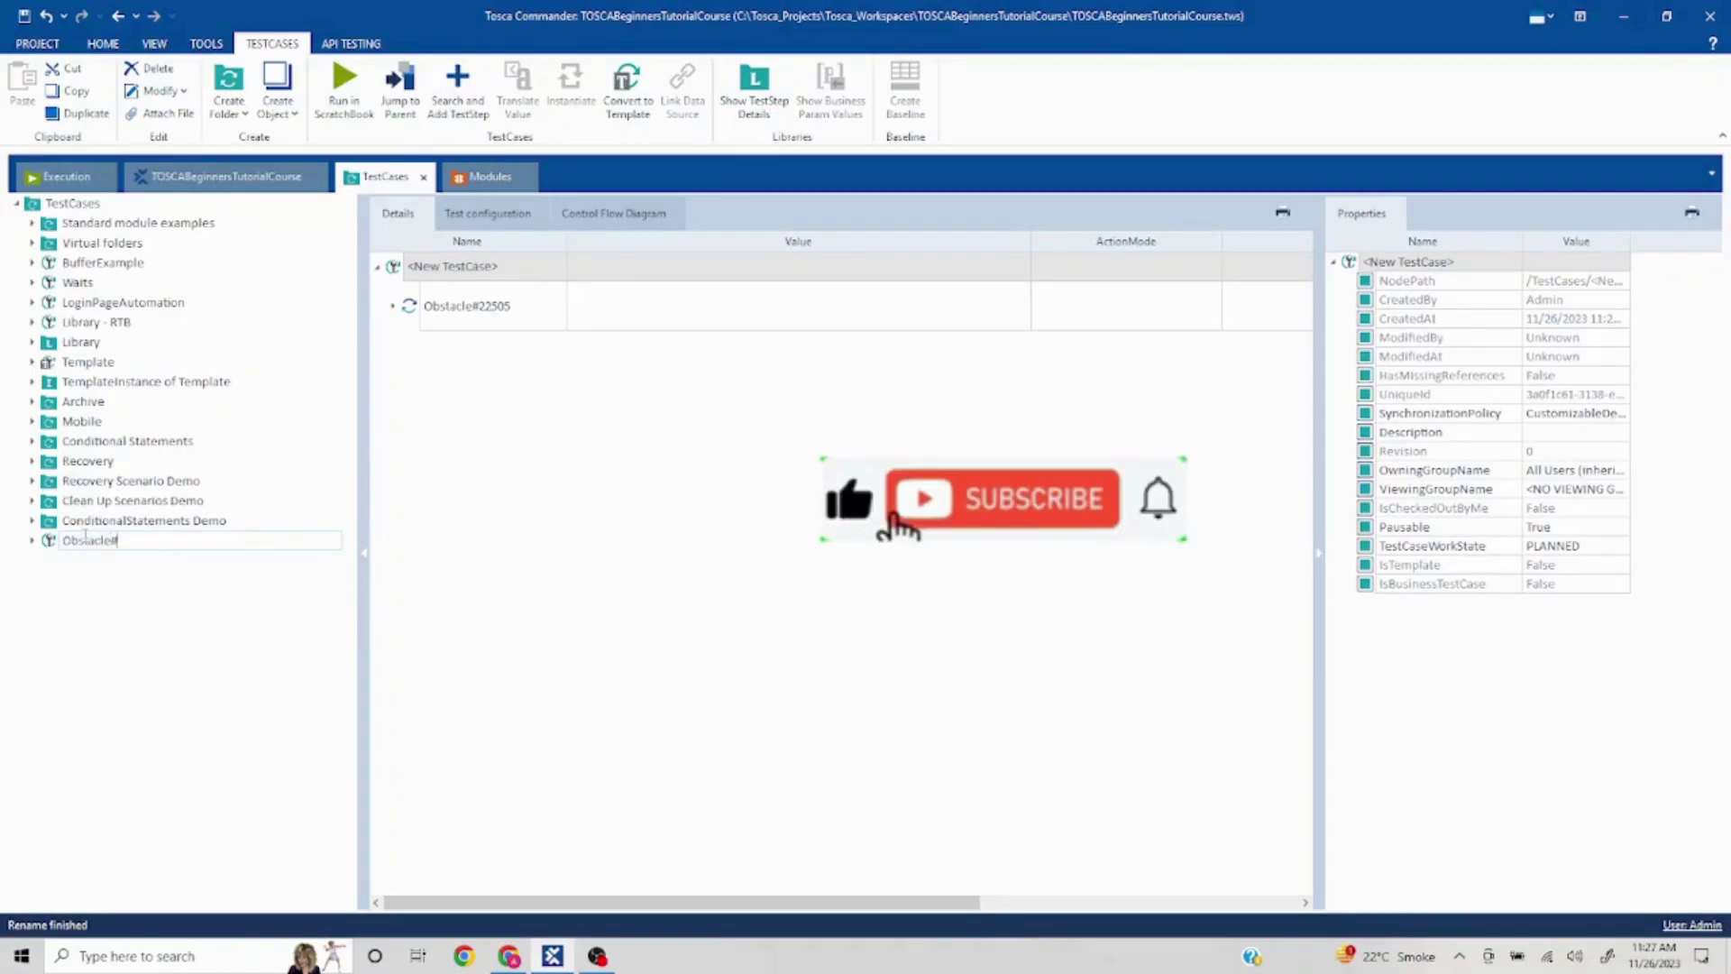
key("alt+Tab")
key("alt+Tab")
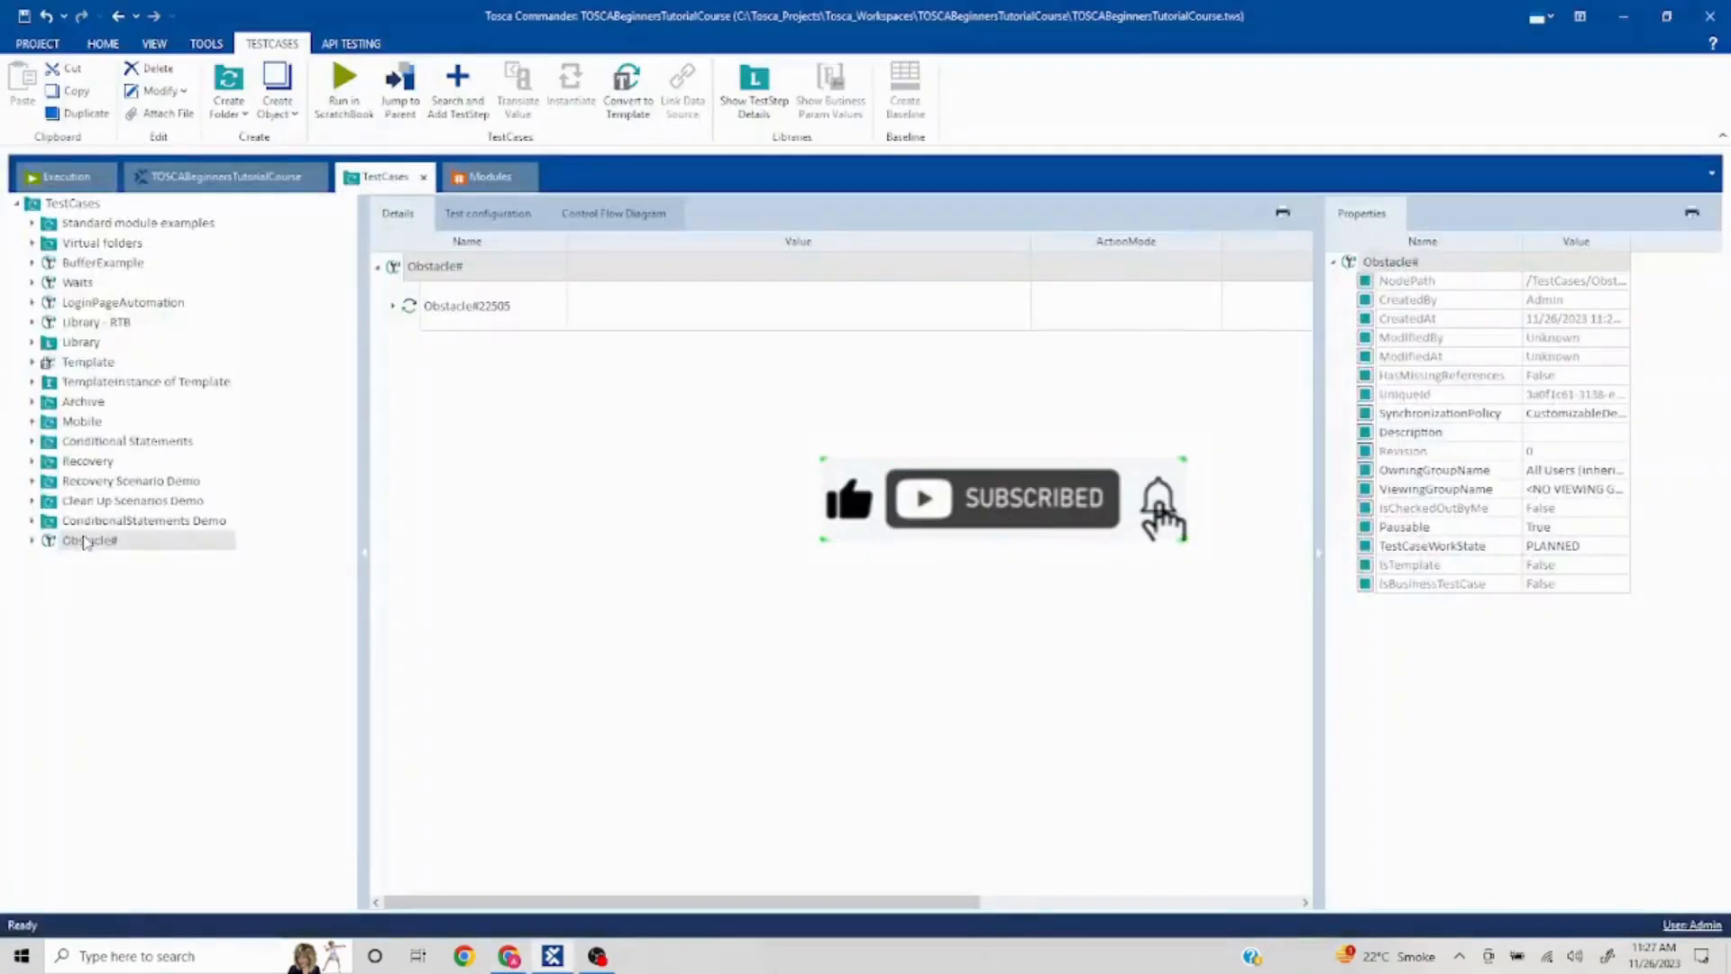
left_click(89, 540)
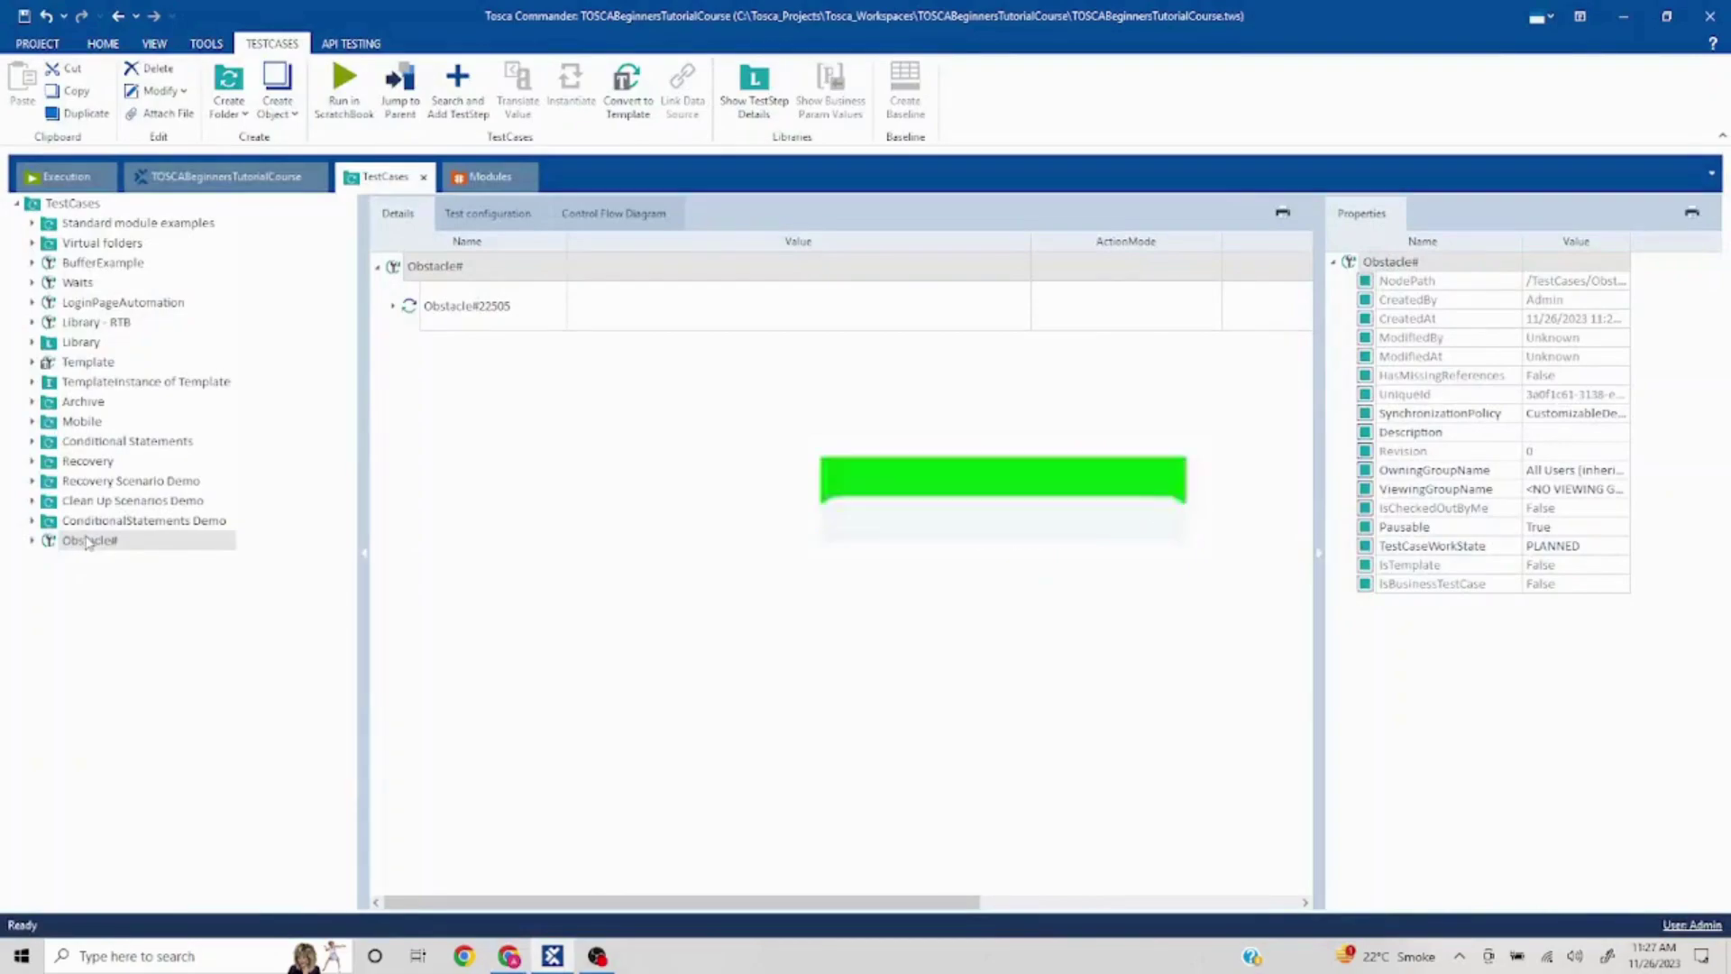
left_click(159, 542)
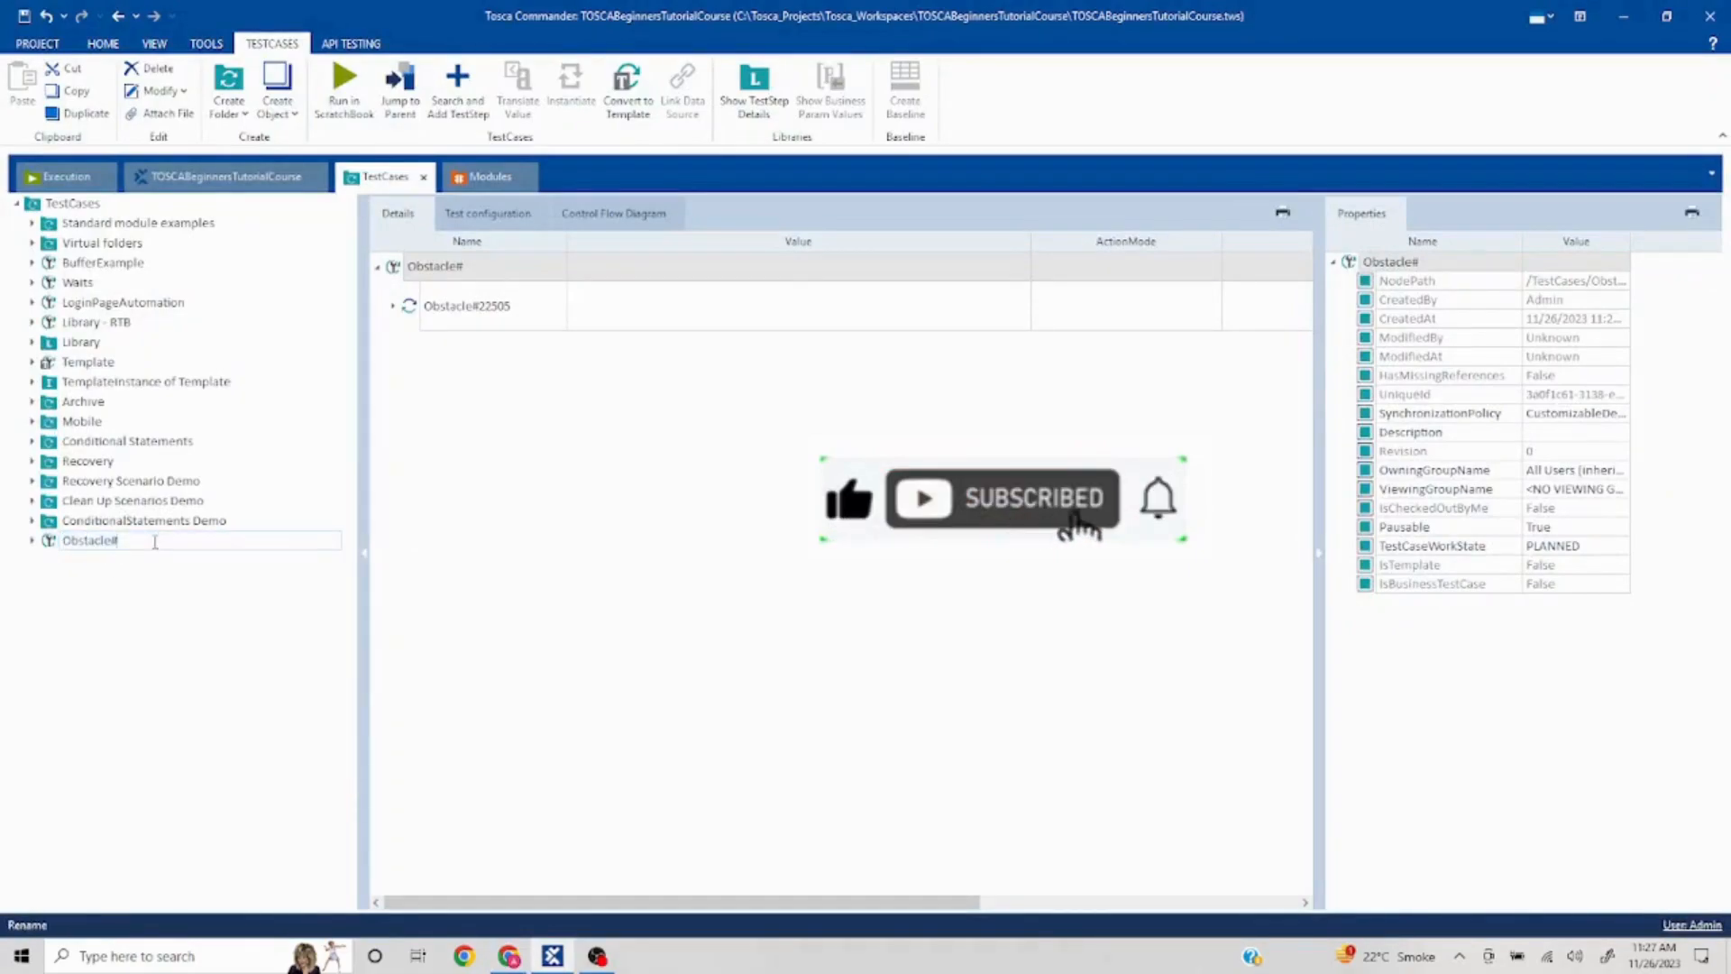
type("22505")
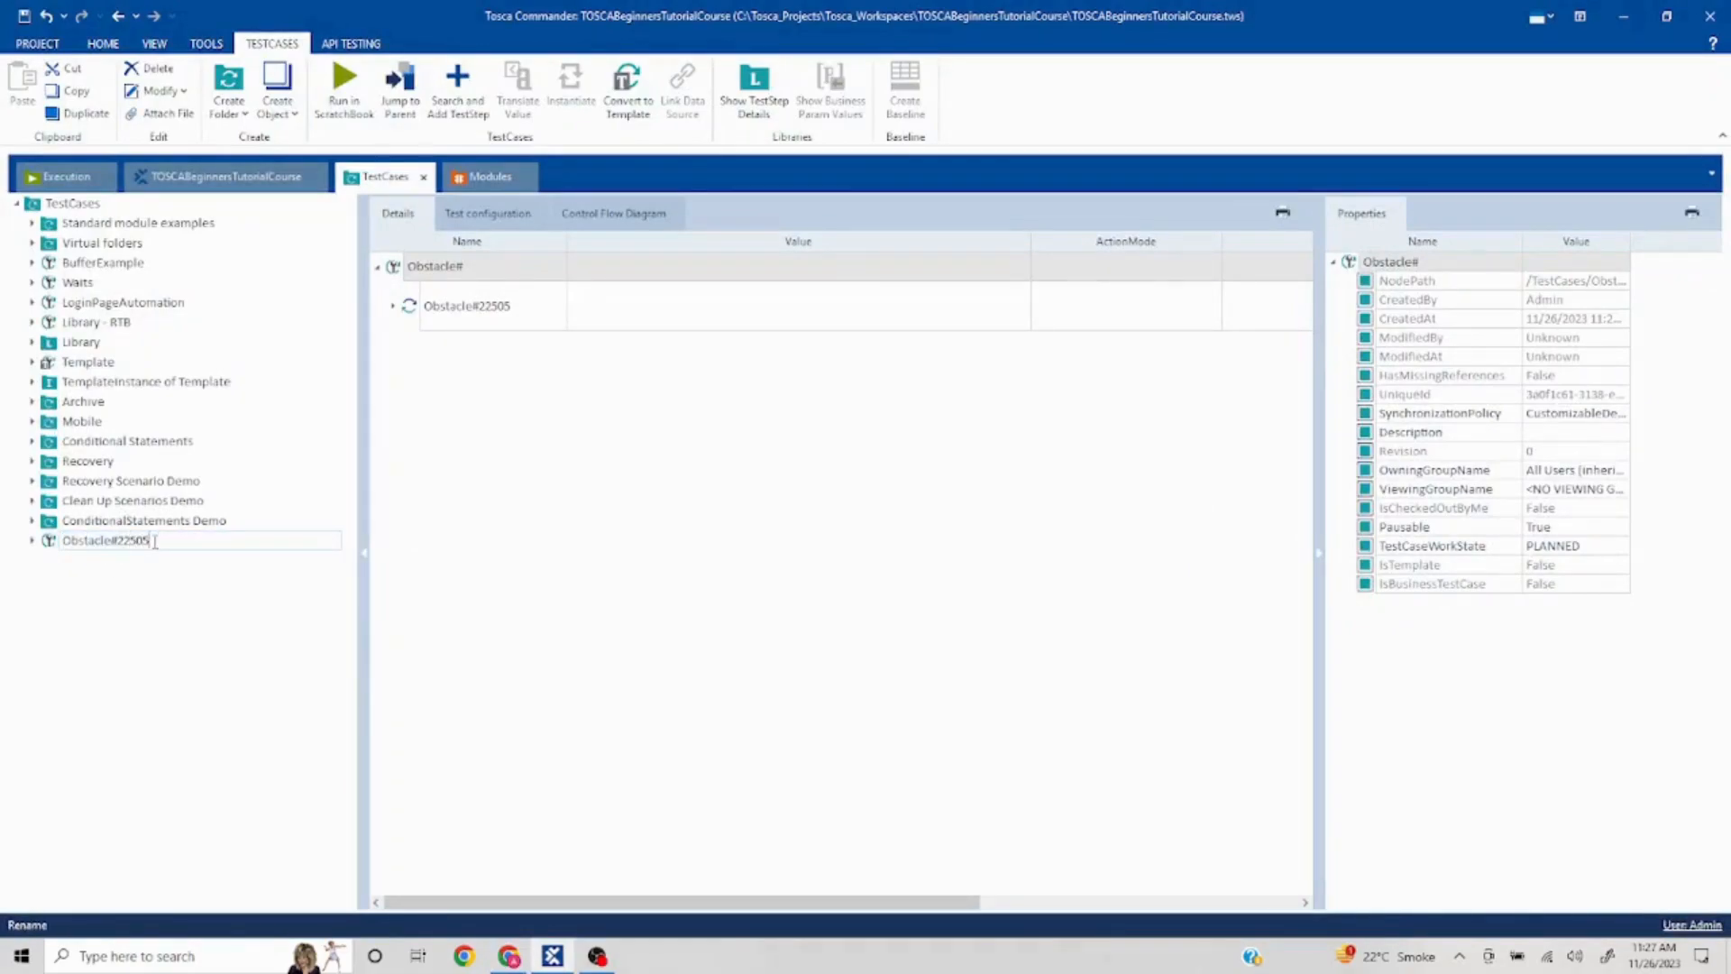
key("Return")
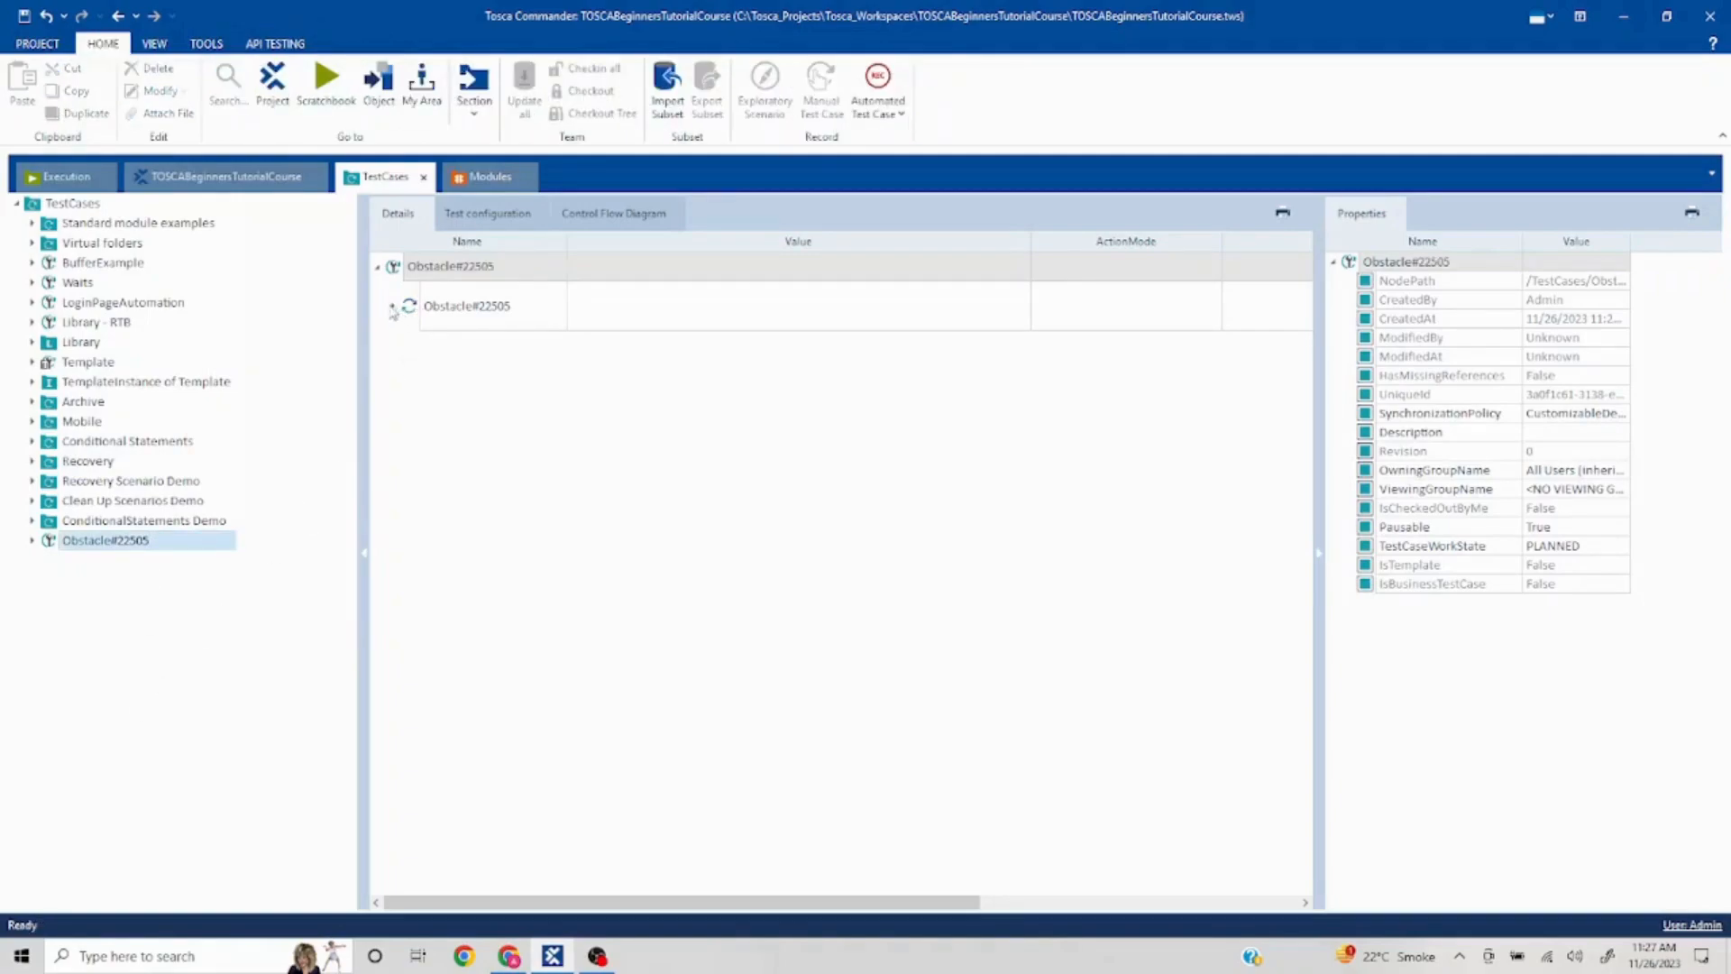
Give the CLICK ME! test step the value x so it clicks the button.
left_click(392, 306)
left_click(632, 355)
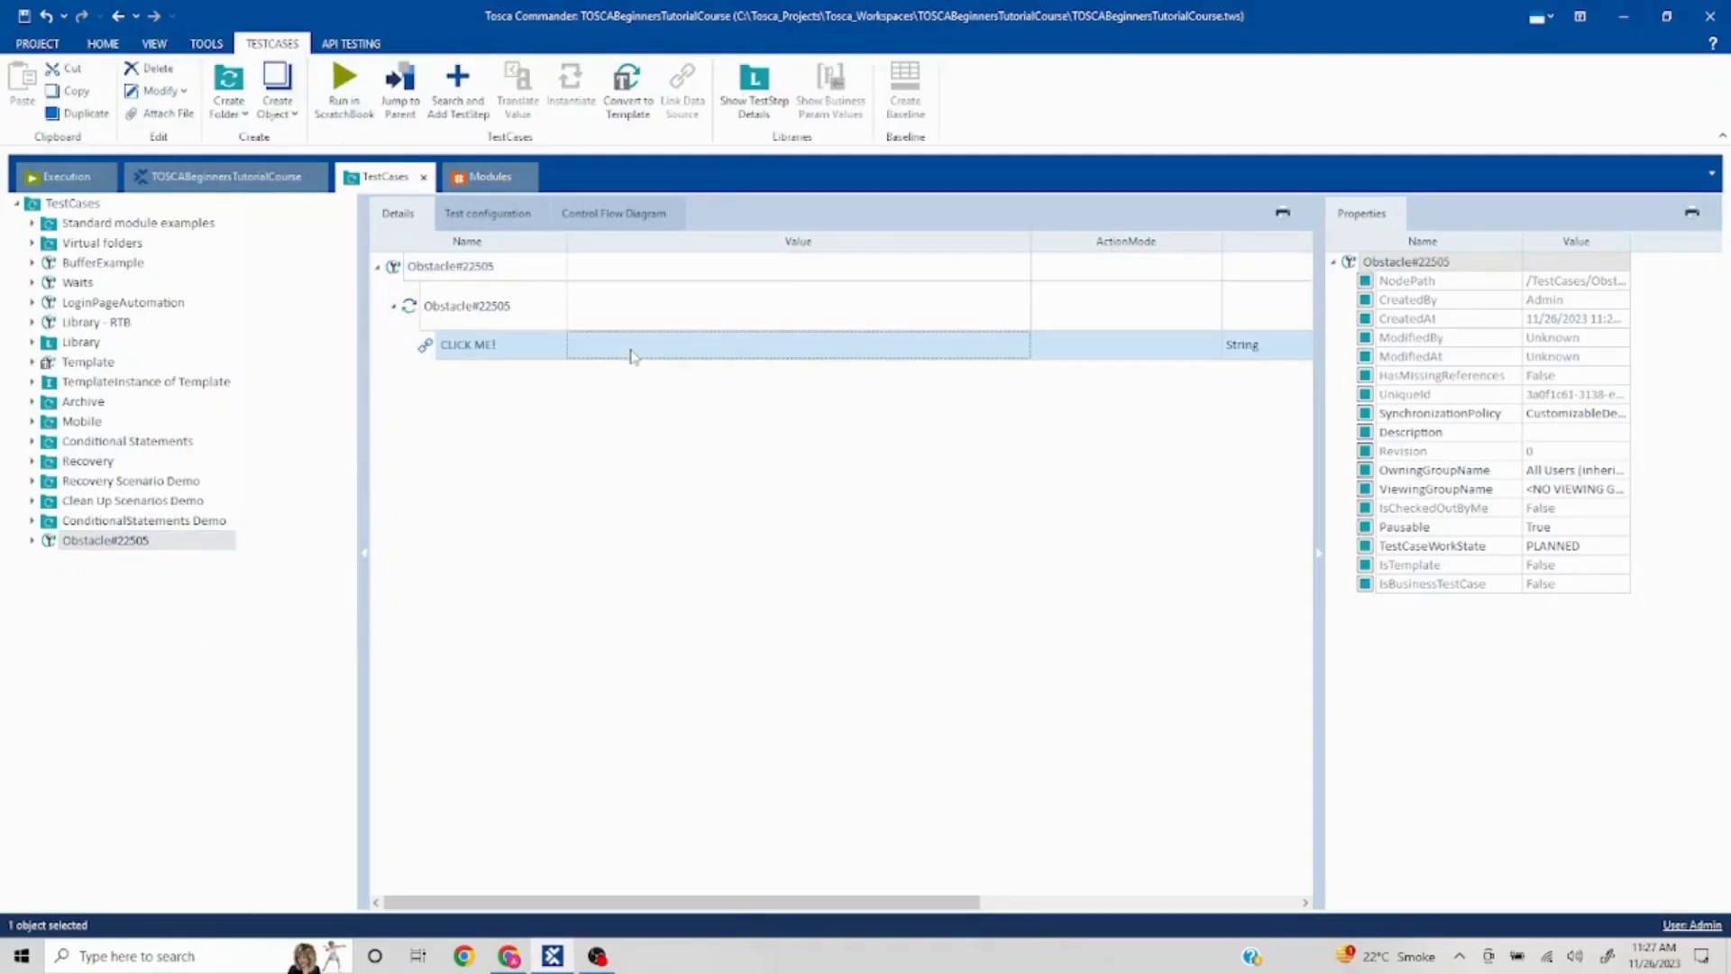
left_click(631, 354)
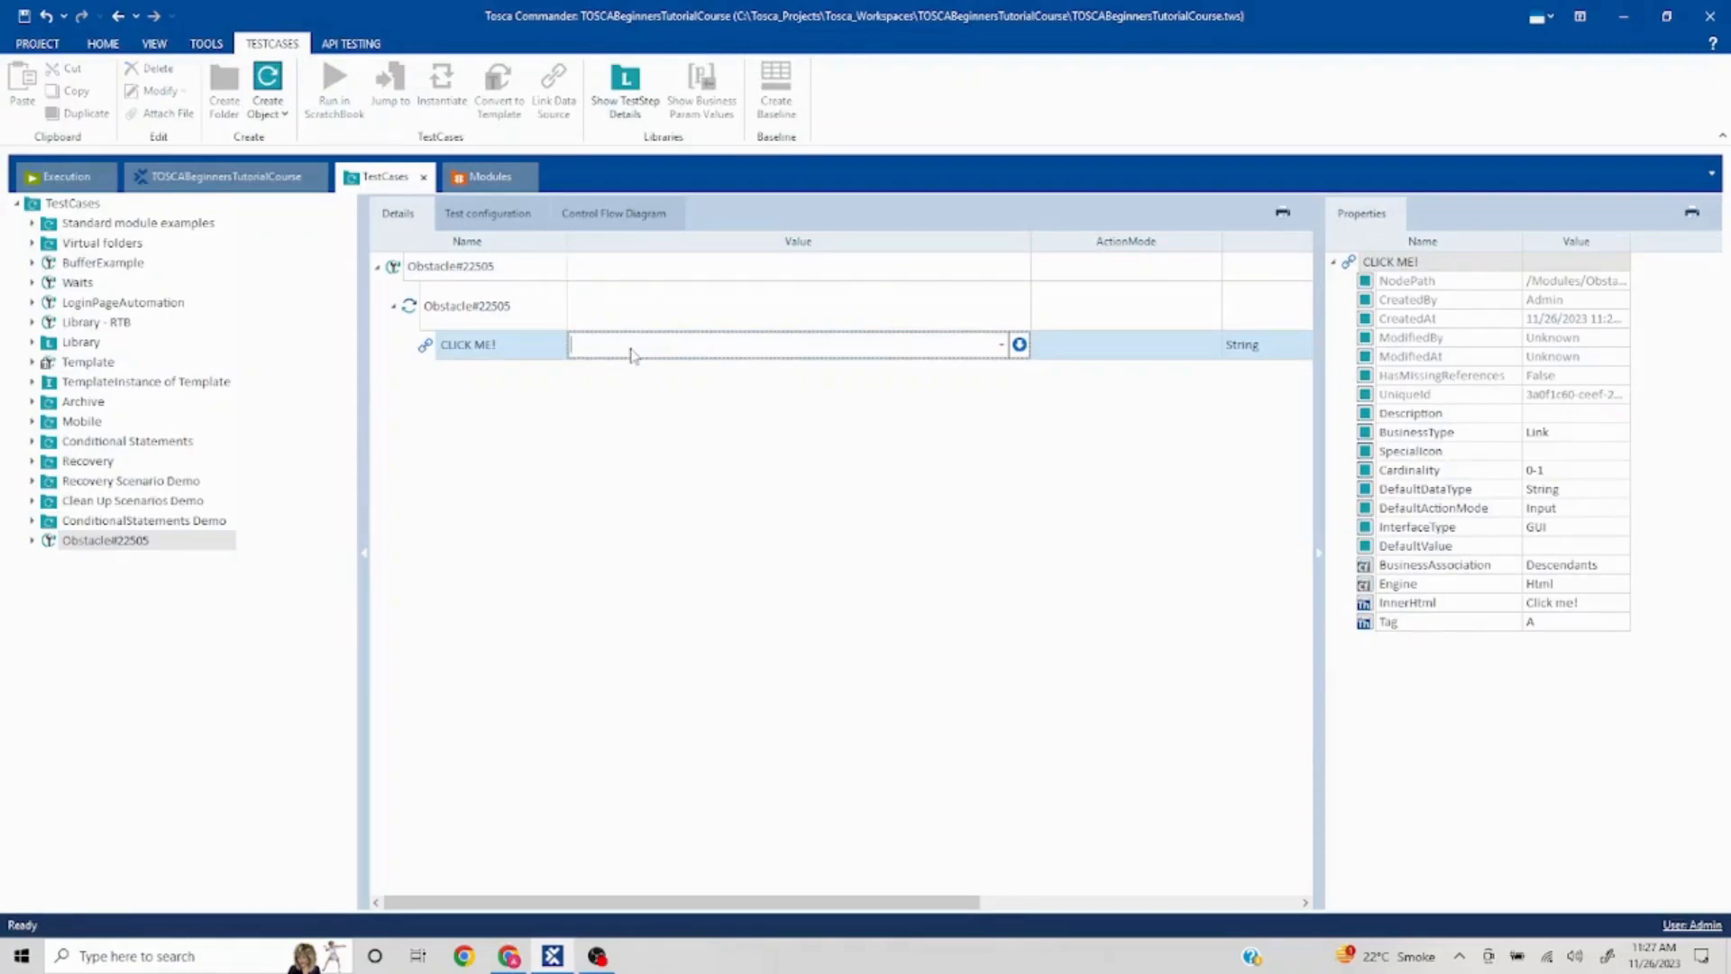
type("x")
key("Return")
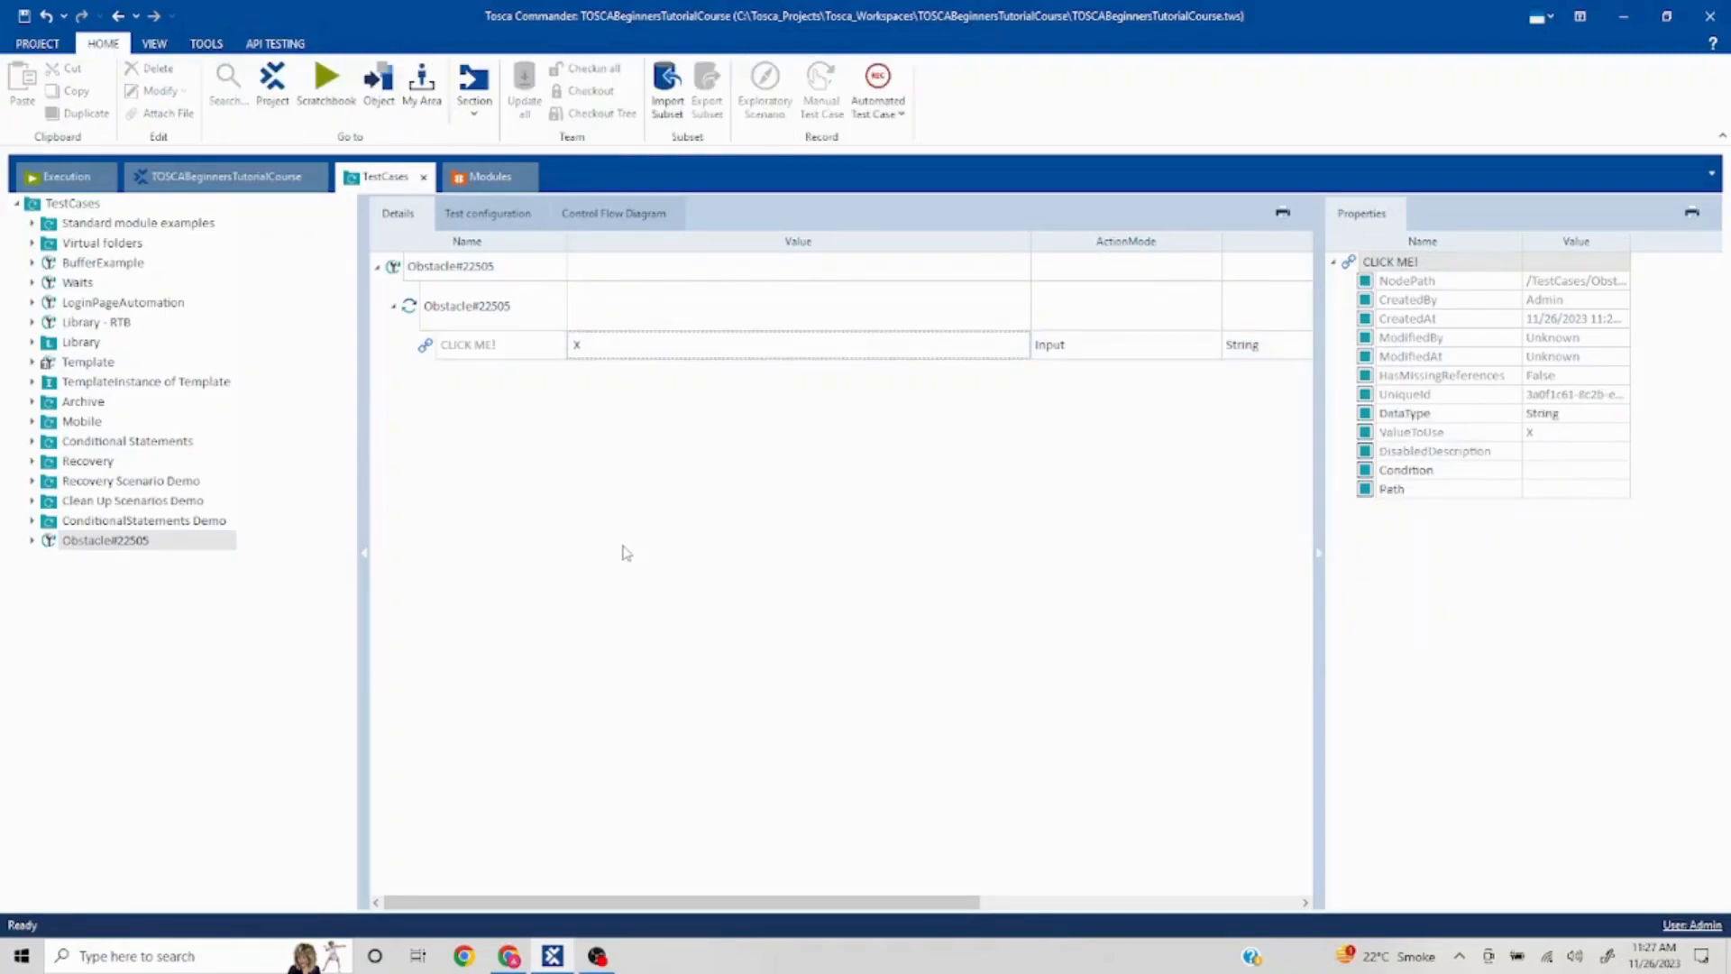
Run the Obstacle#22505 test case in ScratchBook.
left_click(446, 265)
right_click(446, 267)
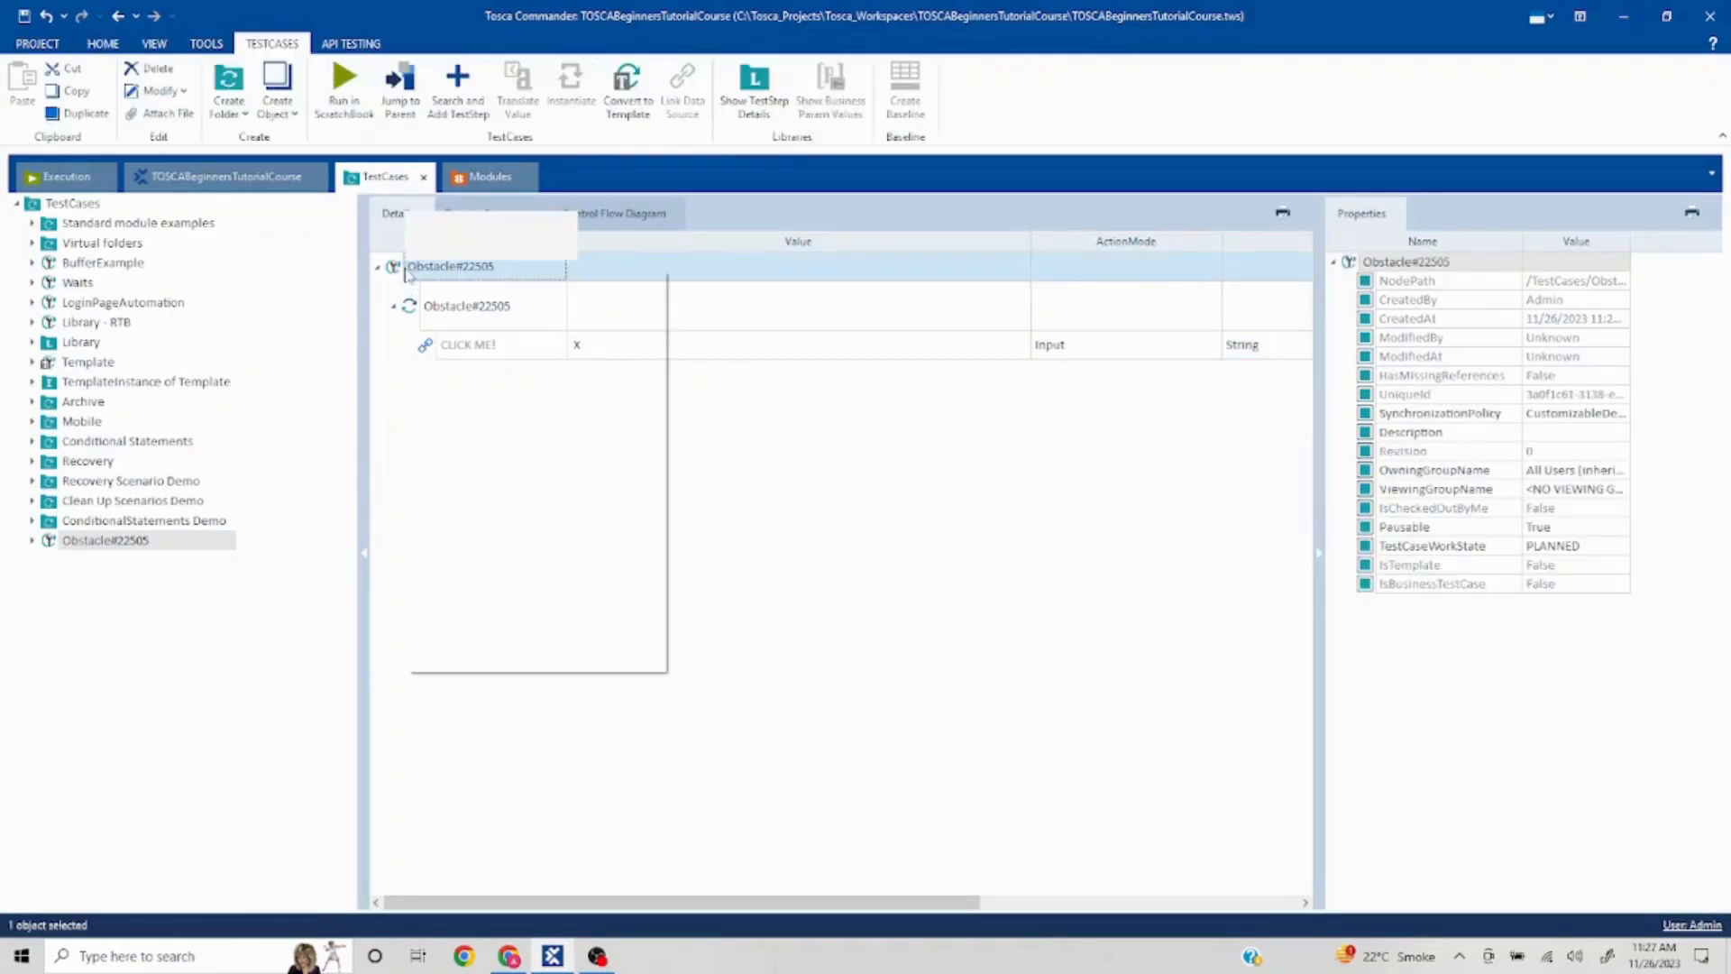
left_click(495, 366)
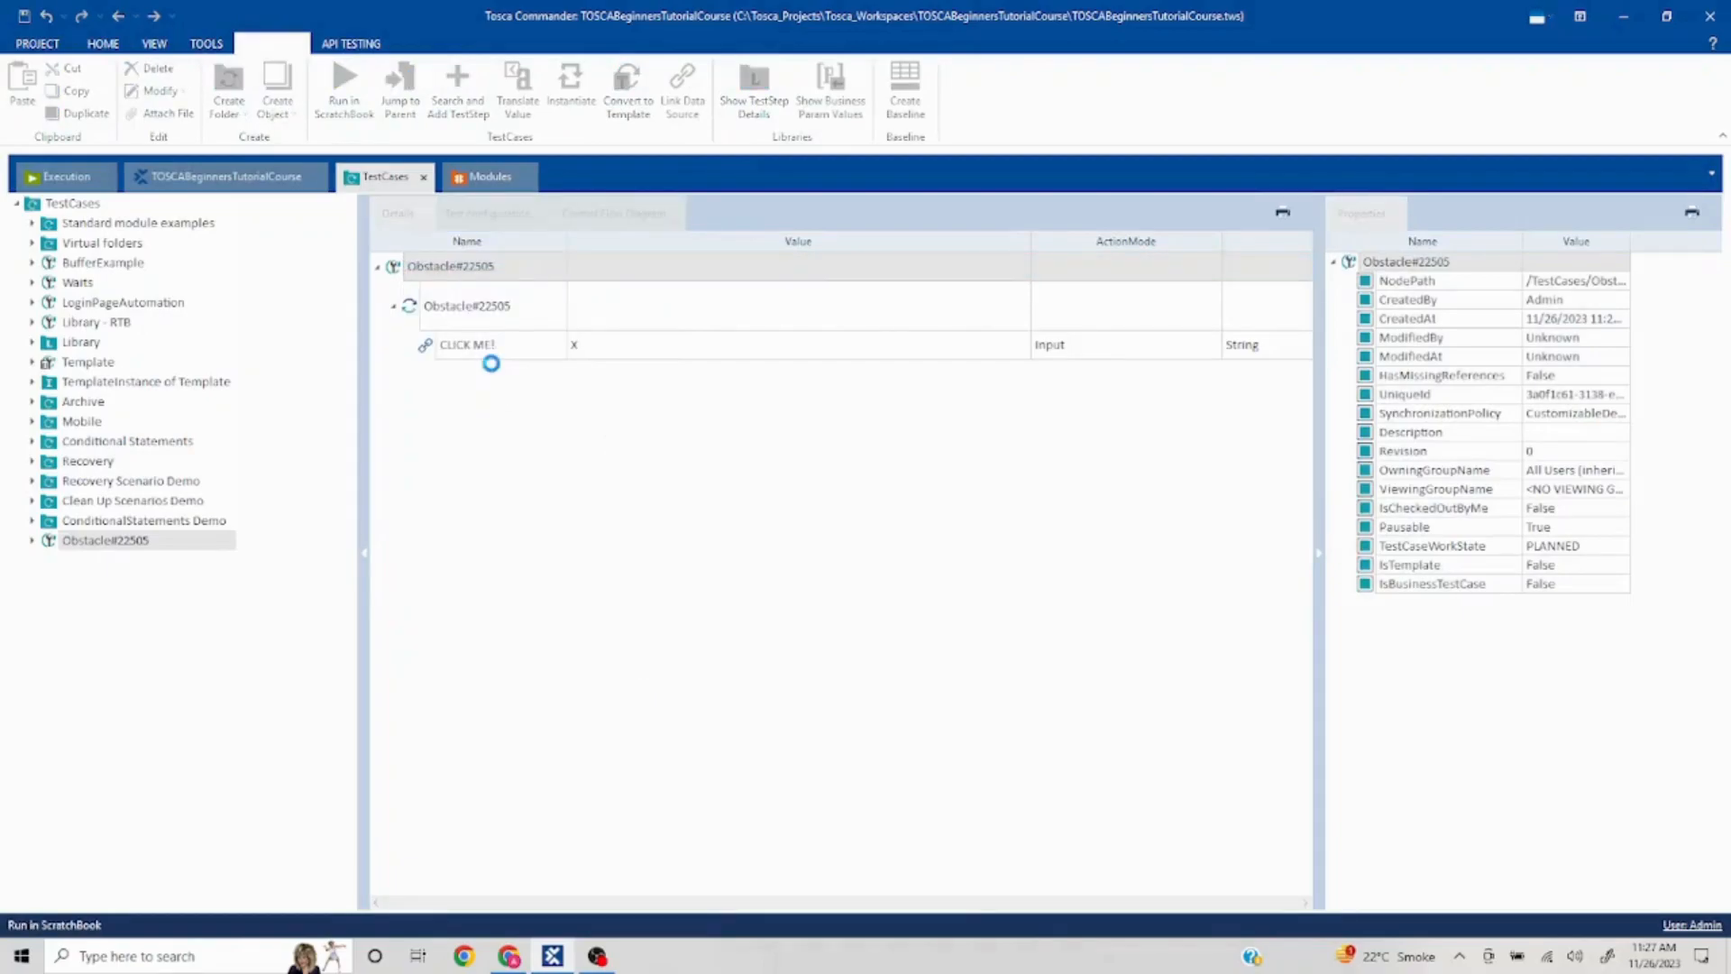